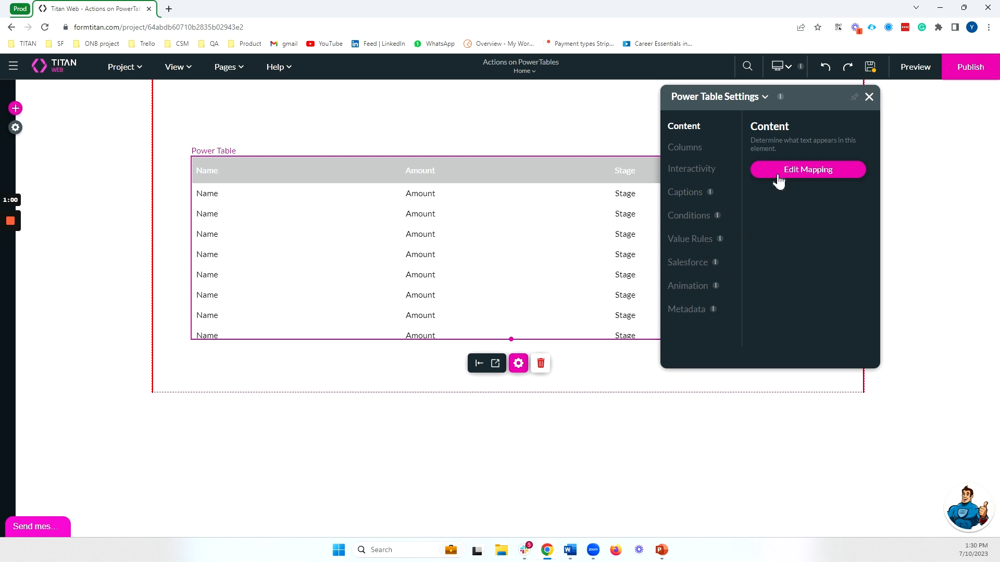
Open the power table's mapping and enable an on-icon click action with a snowflake icon for the Name column.
click(779, 181)
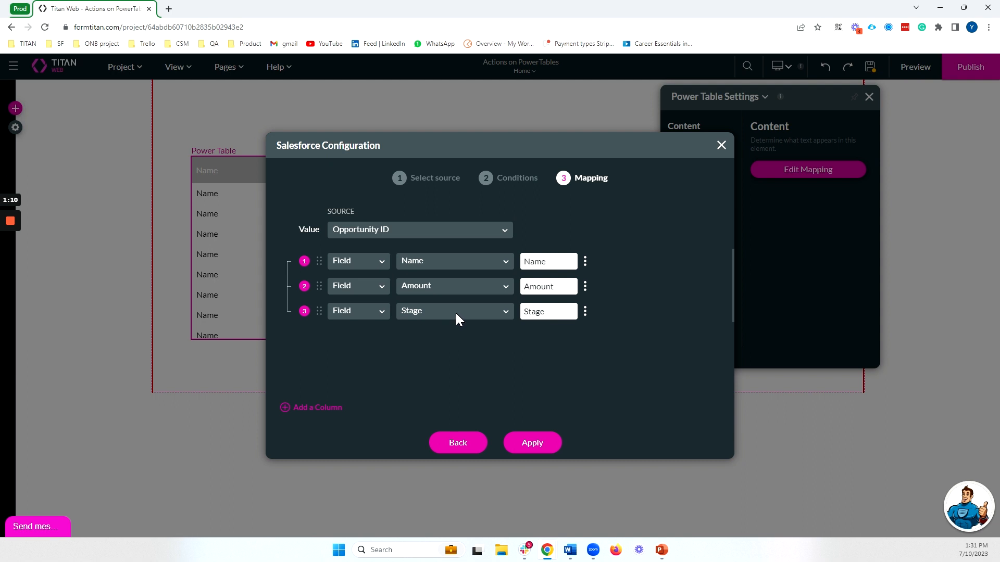
click(585, 263)
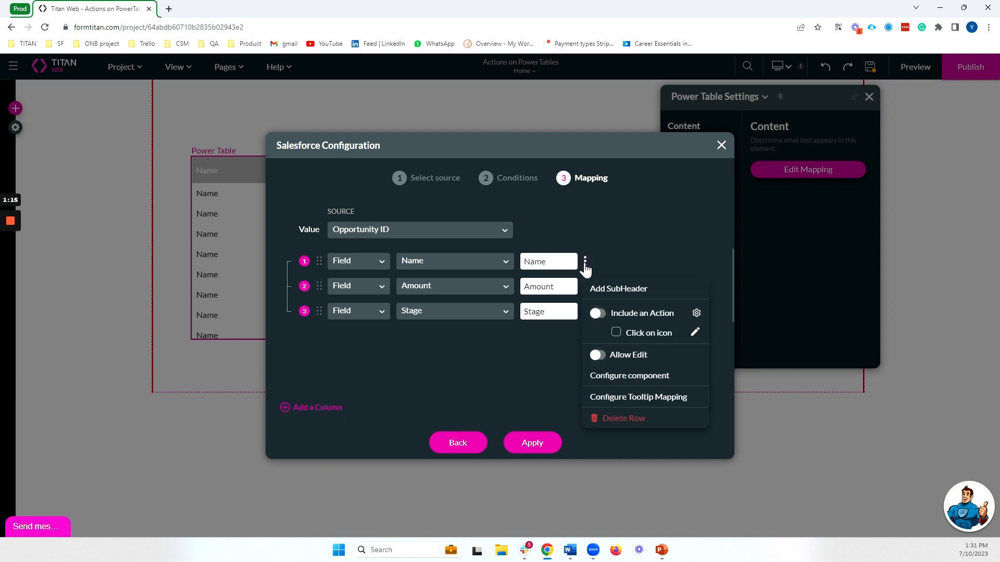
click(596, 315)
click(617, 333)
click(695, 333)
click(508, 267)
click(664, 399)
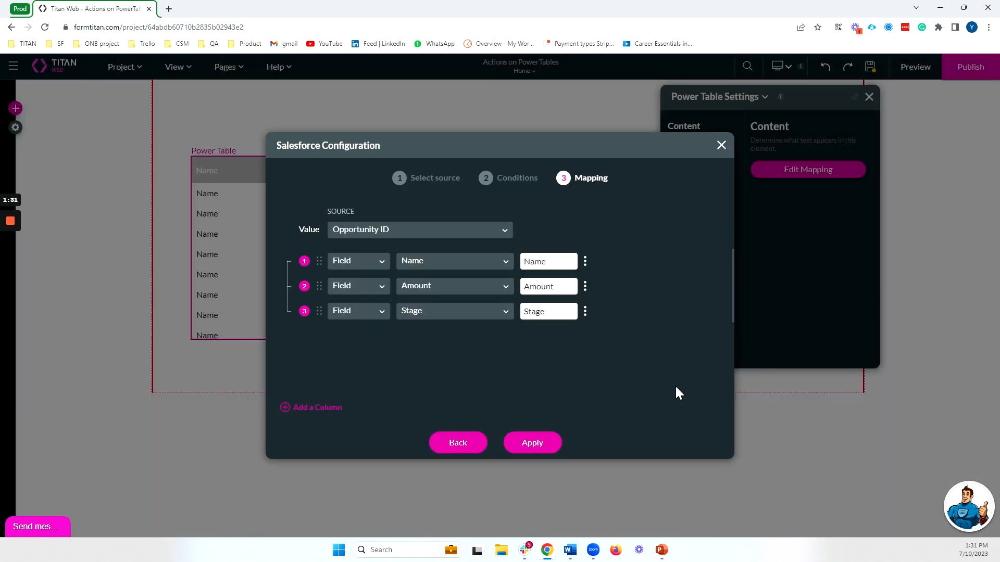
Add a Show Toast node to the start of the Name column's on-click action flow.
click(585, 261)
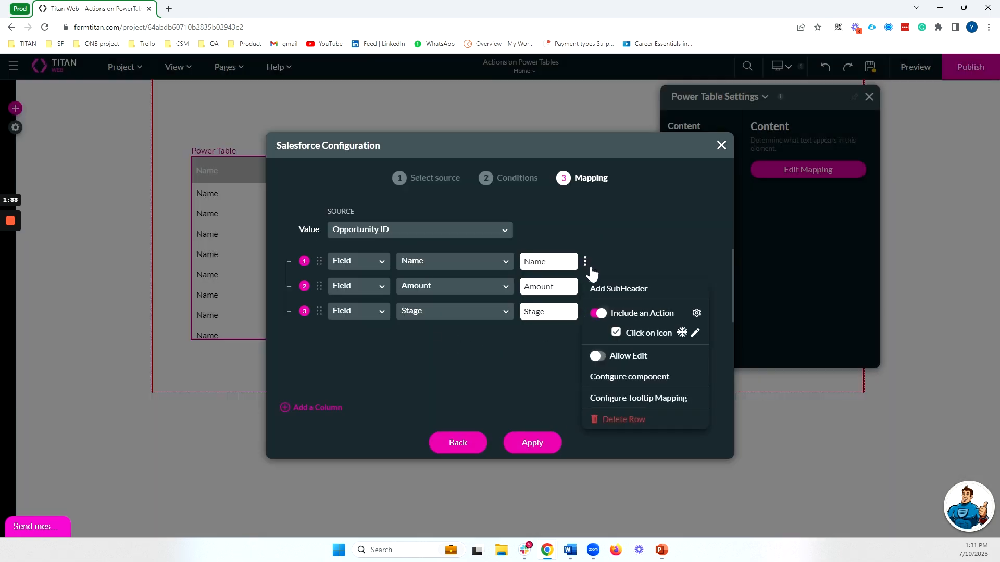
click(697, 313)
click(178, 252)
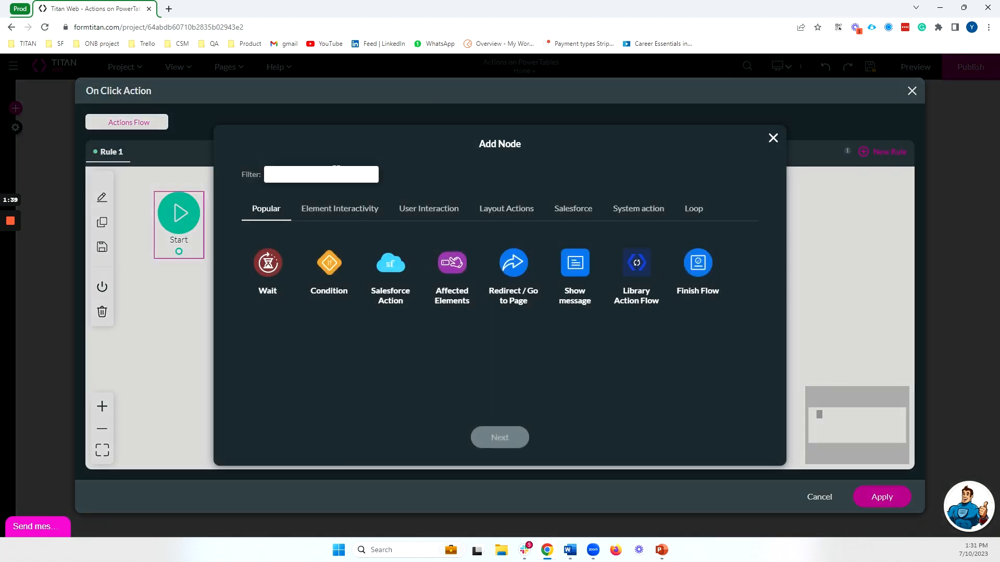
text(toas)
click(267, 281)
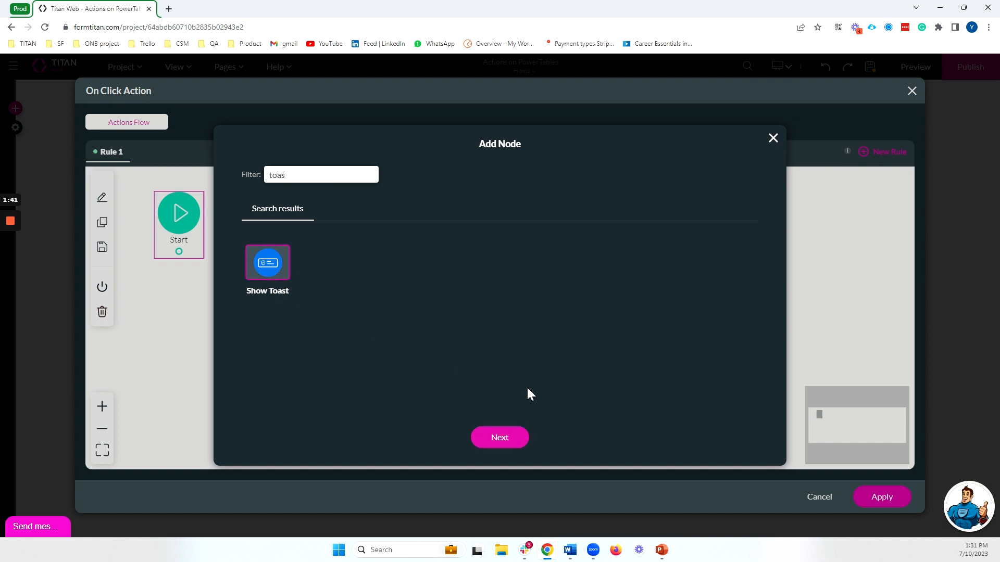
click(516, 438)
Use PowerTable / Name as the toast's content, insert the node without a tag, and apply the action and the mapping.
click(287, 272)
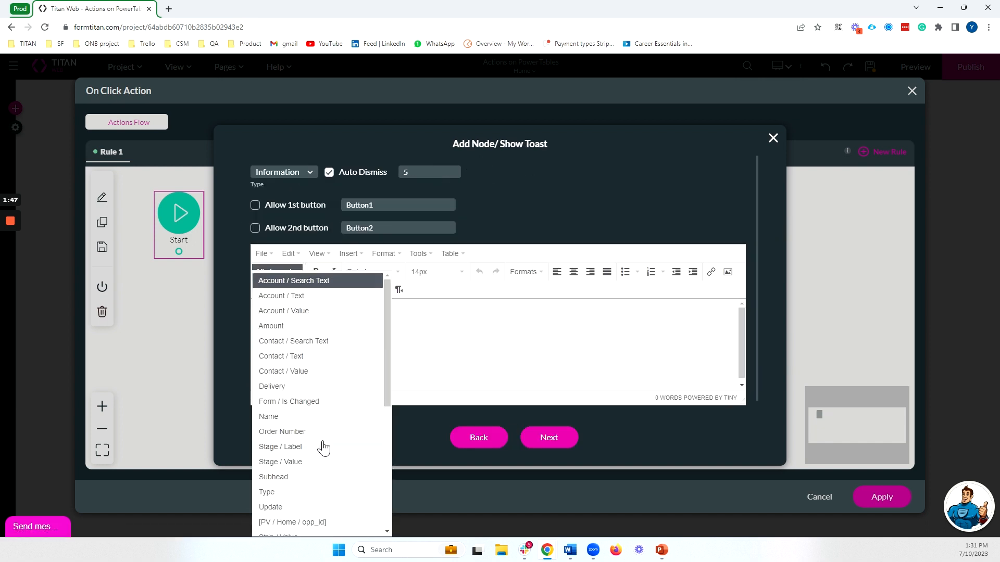
scroll(328, 334, down, 10)
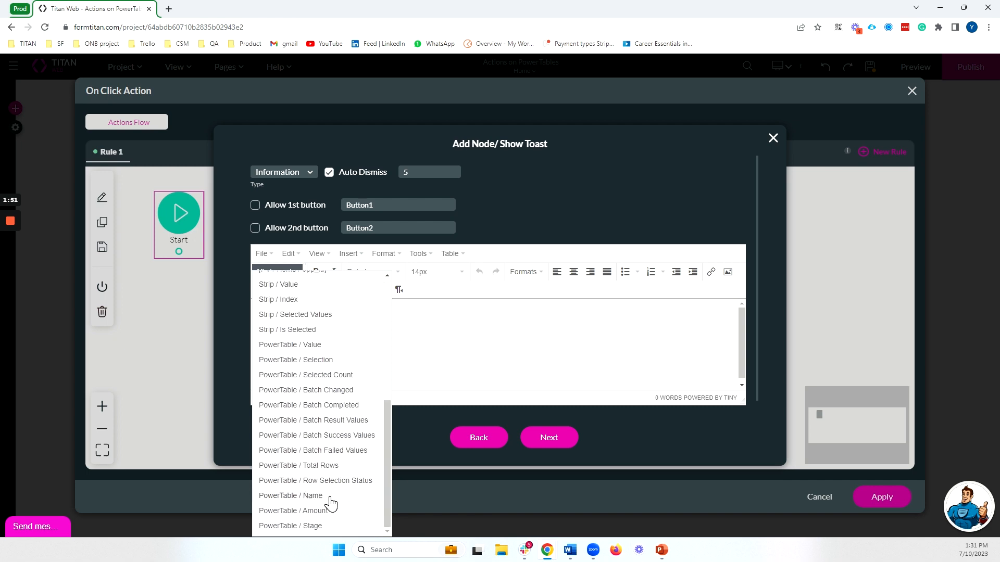
click(328, 522)
click(561, 442)
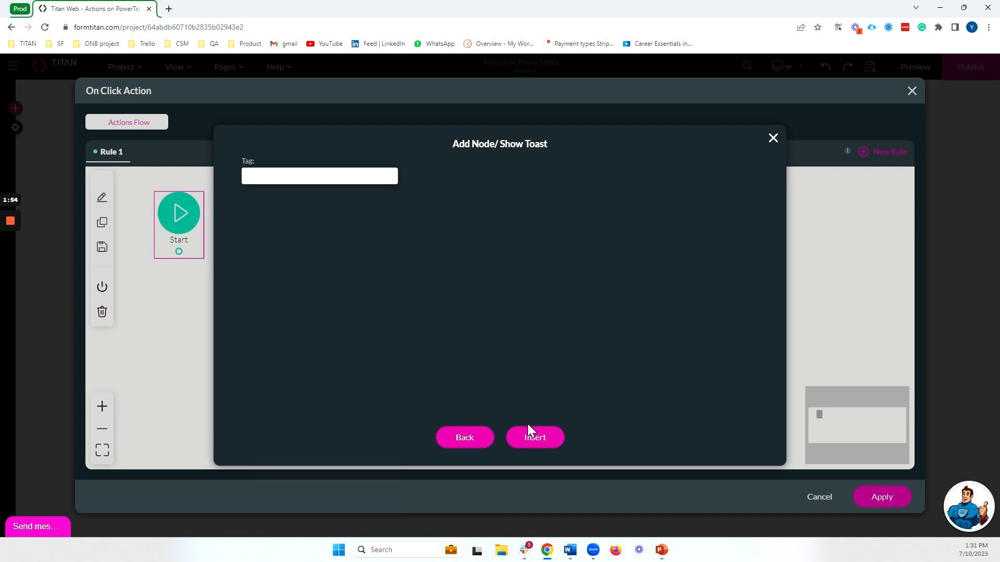
click(551, 437)
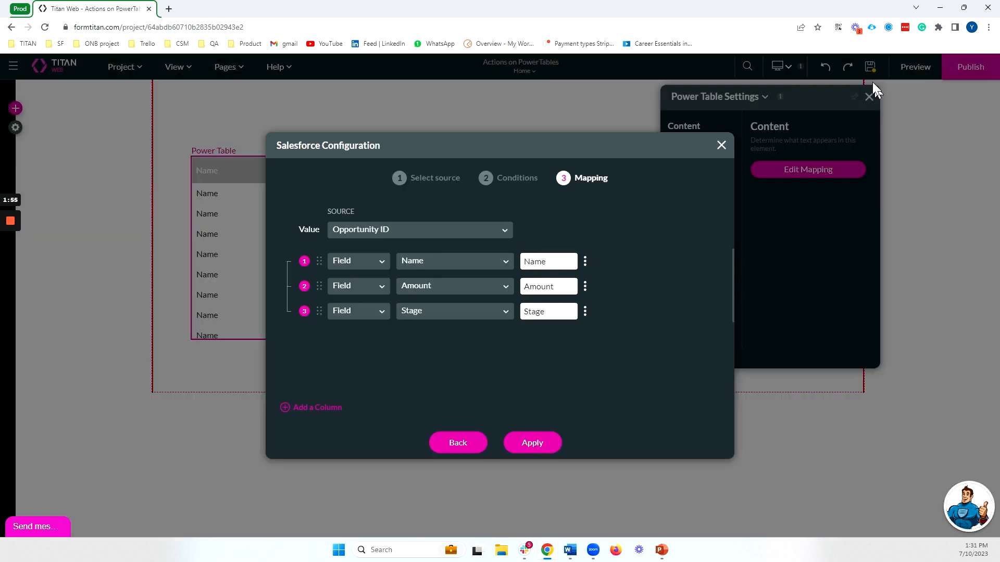
click(532, 443)
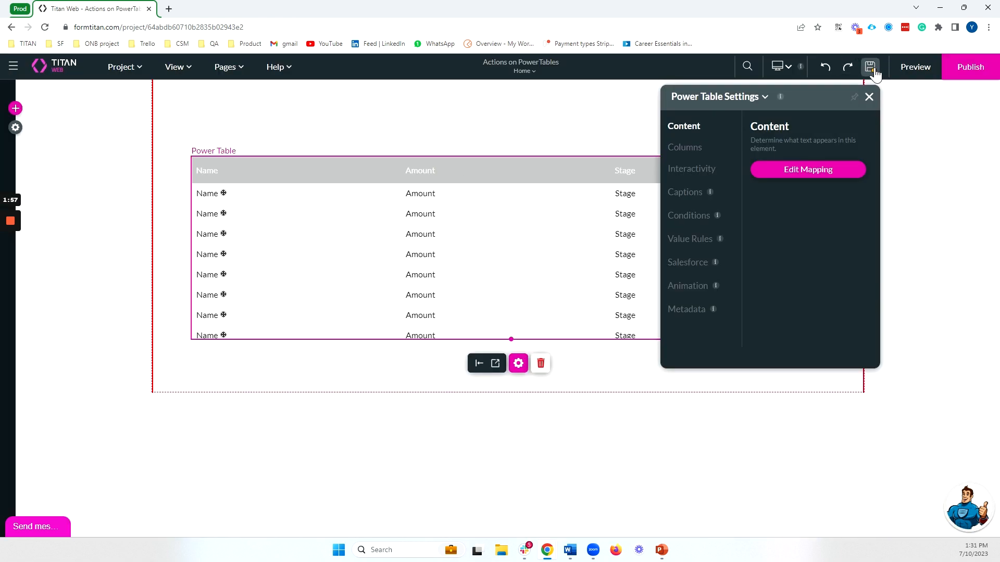
Preview the page and test the icon action on the United Oil Office Portable Generators and United Oil SLA rows.
click(906, 71)
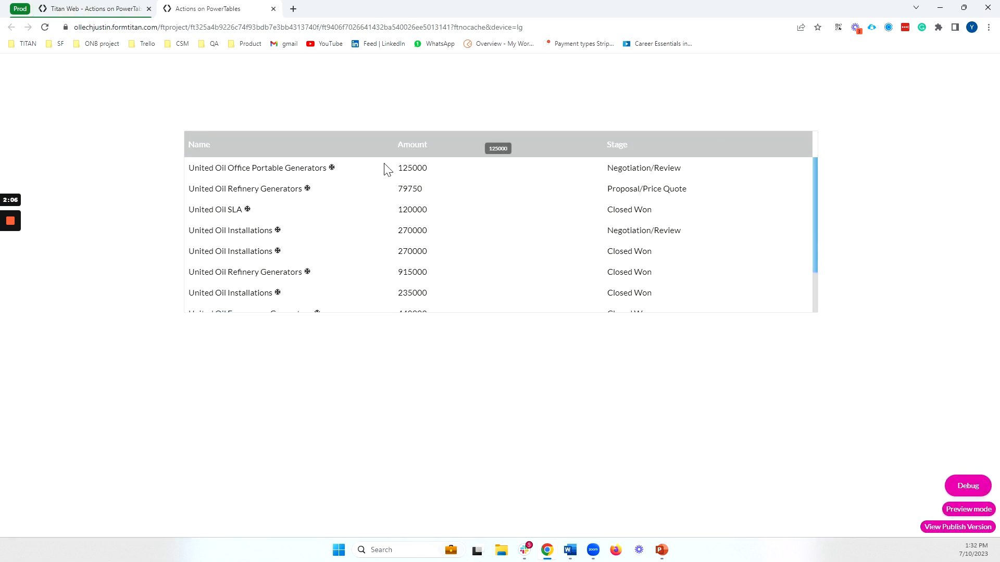
click(331, 167)
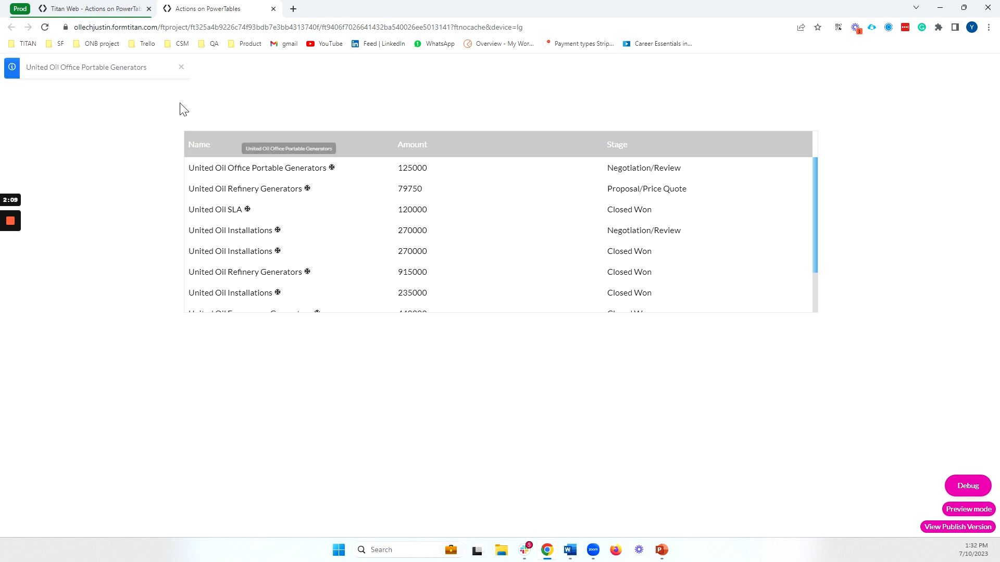
click(248, 210)
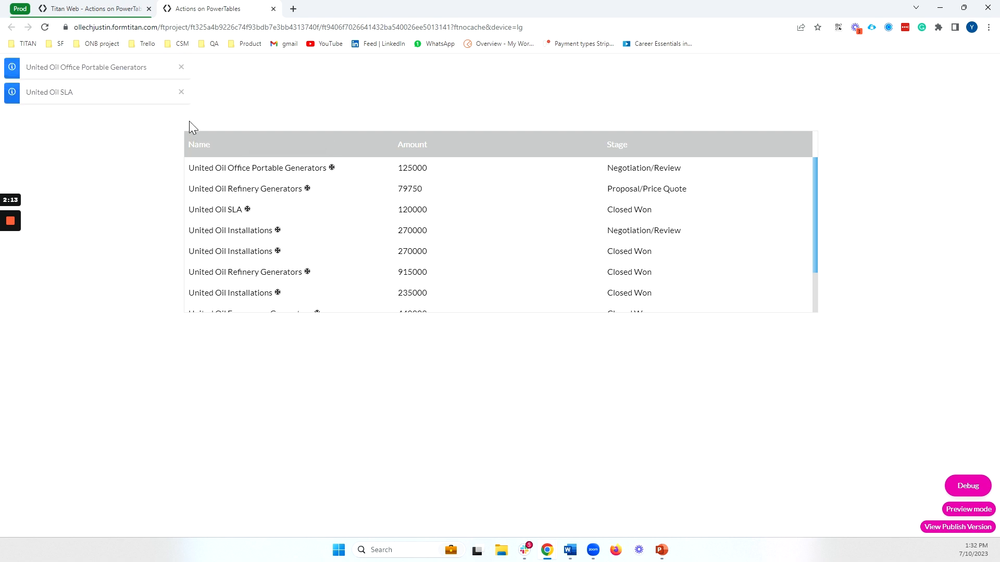
click(273, 9)
Reopen the table mapping and turn off Include an Action and Click on icon for the Name column.
click(818, 171)
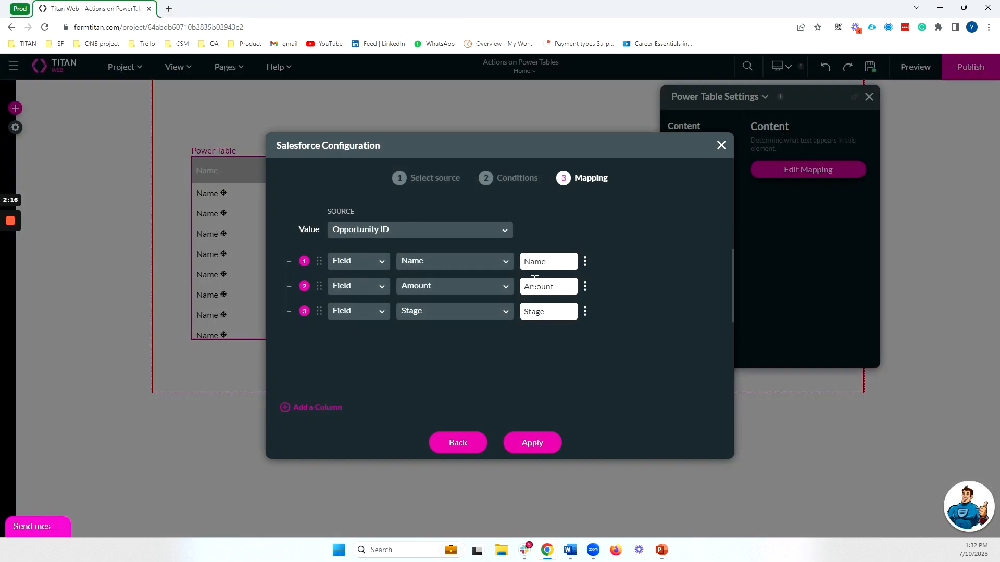
click(585, 288)
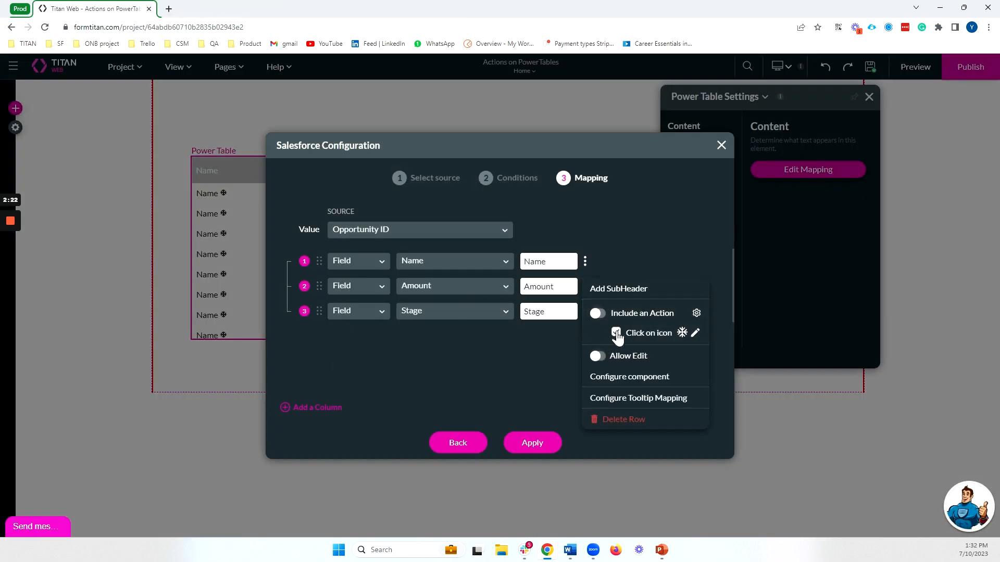
click(597, 314)
click(616, 332)
click(599, 314)
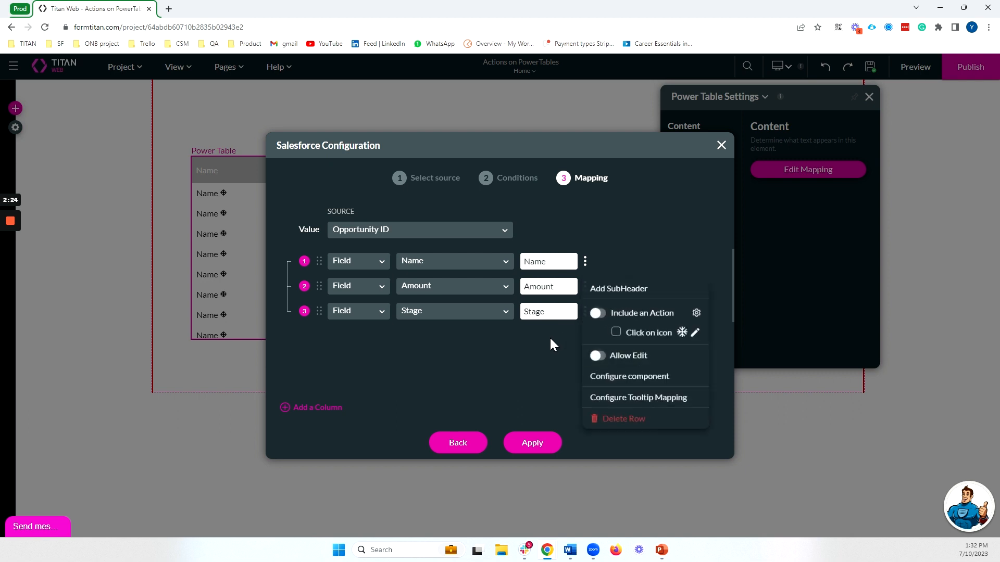
click(551, 339)
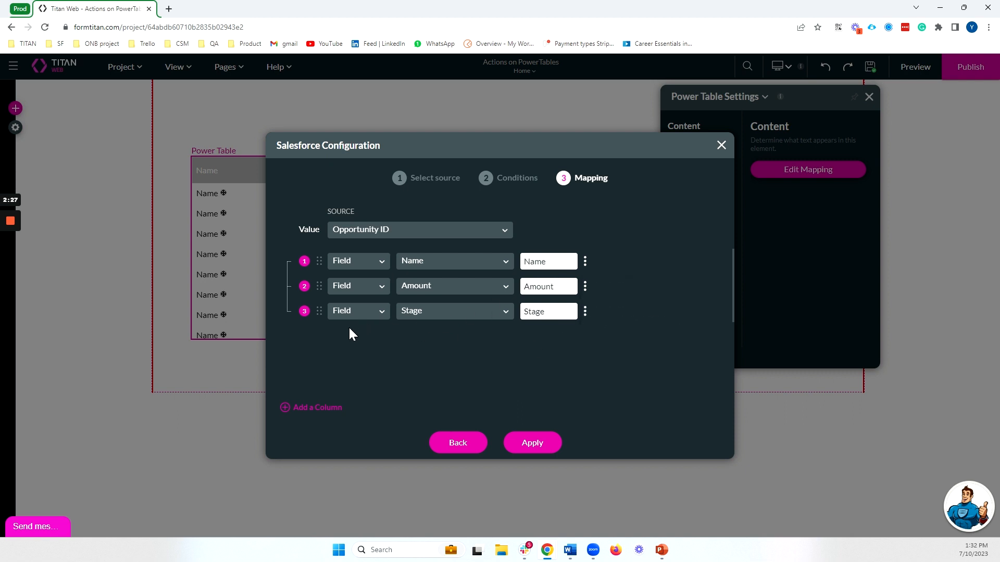
Add a fourth column of type Icon with the Ac Unit Two Tone icon and title it "Icon Action".
click(317, 408)
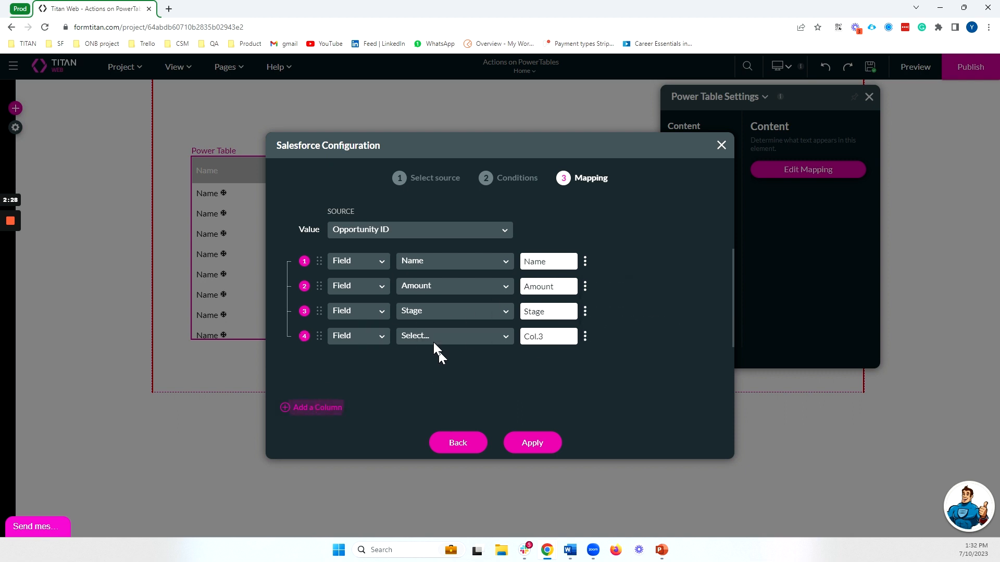
click(371, 336)
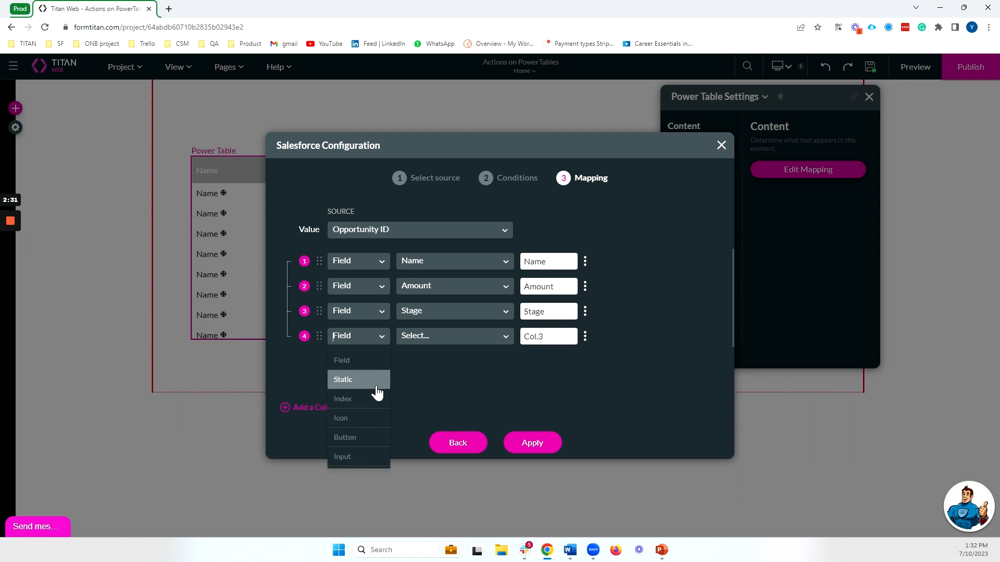
click(372, 422)
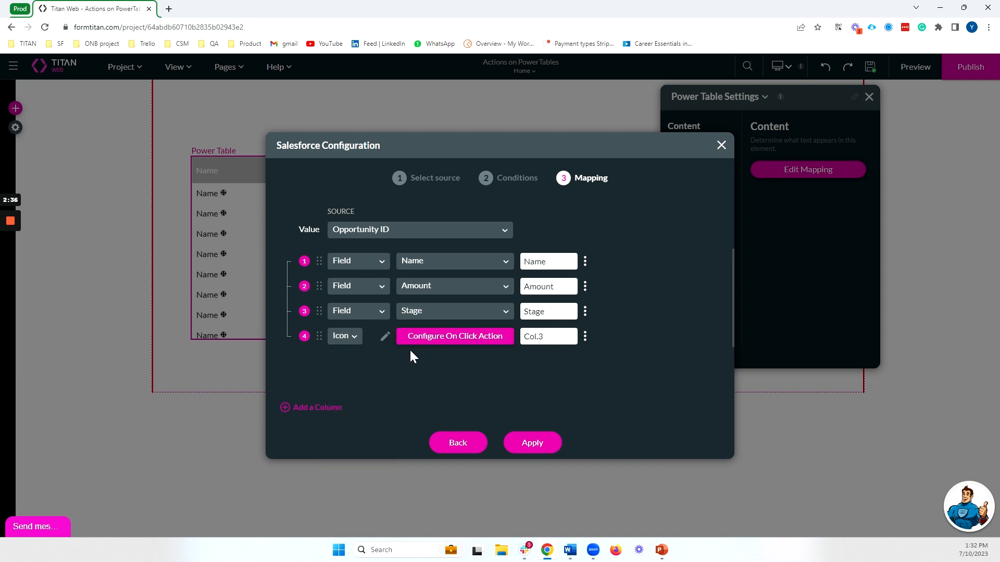
click(386, 339)
click(428, 308)
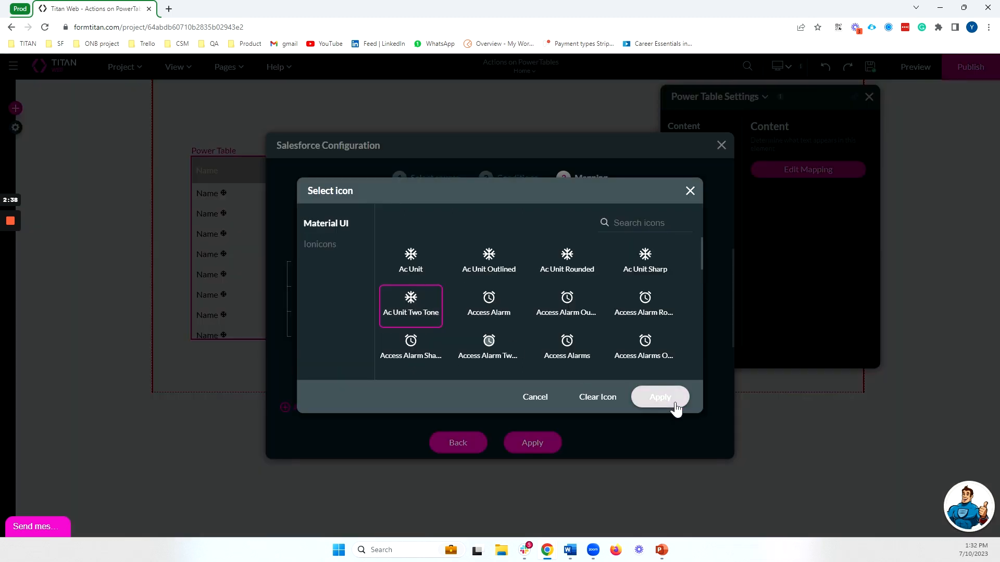
click(670, 403)
drag(524, 336, 543, 340)
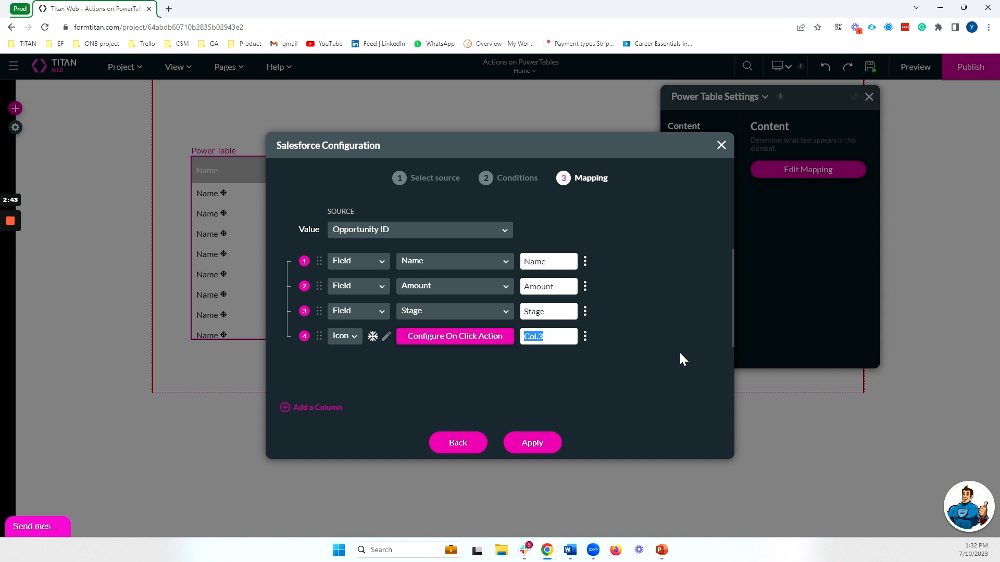
text(Icon Action)
Add a fifth column of type Button with the text "Button Action" and apply the mapping.
click(320, 407)
click(371, 363)
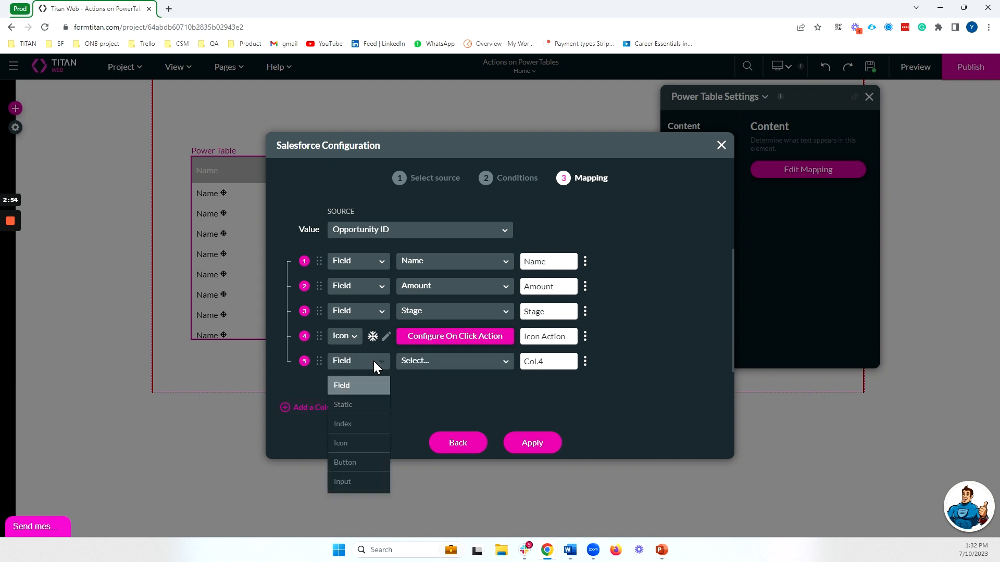
text(button)
click(368, 388)
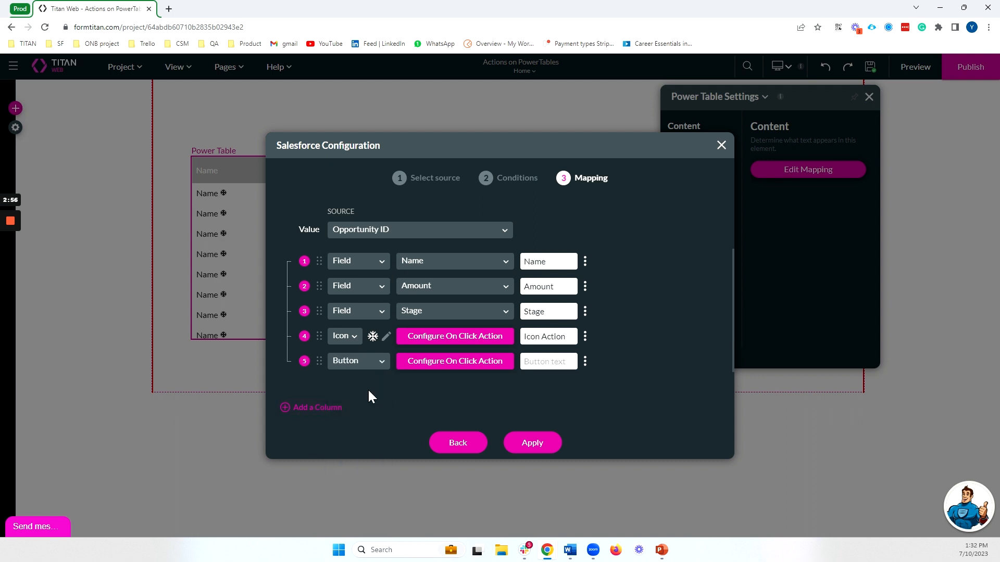
text(Button Action)
click(536, 444)
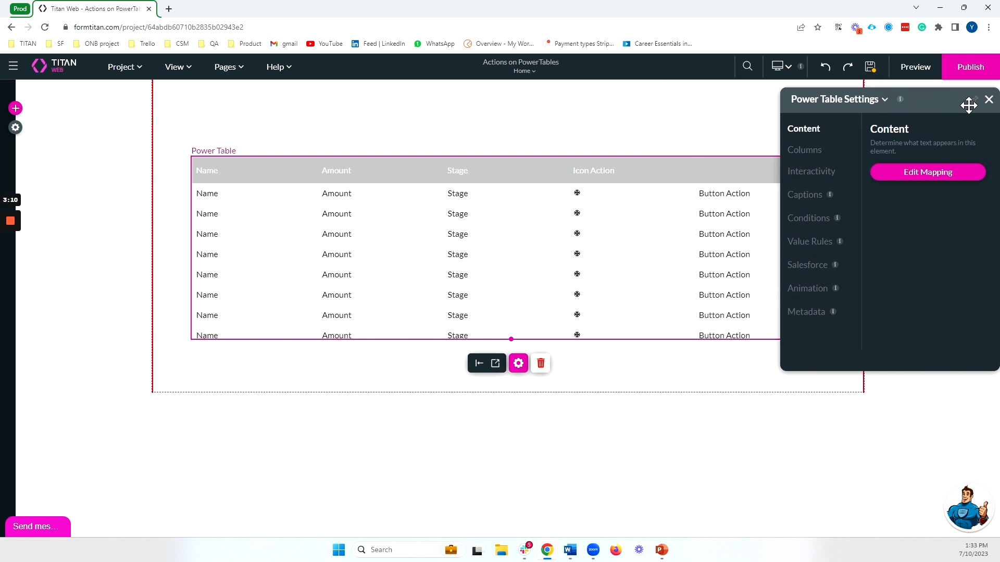
Replace the table settings with its styling options and set the Button element's border radius to 58.
click(989, 94)
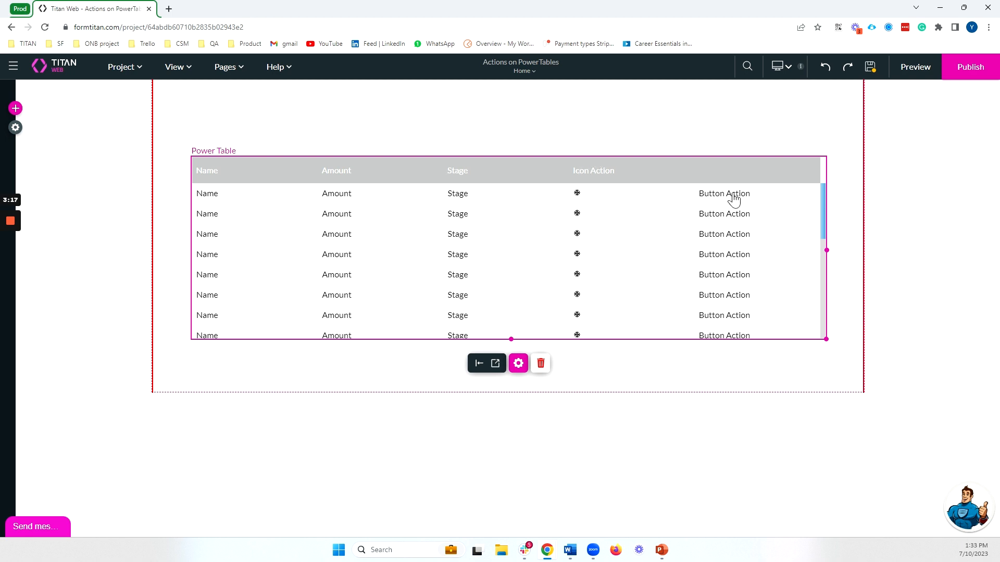
click(495, 363)
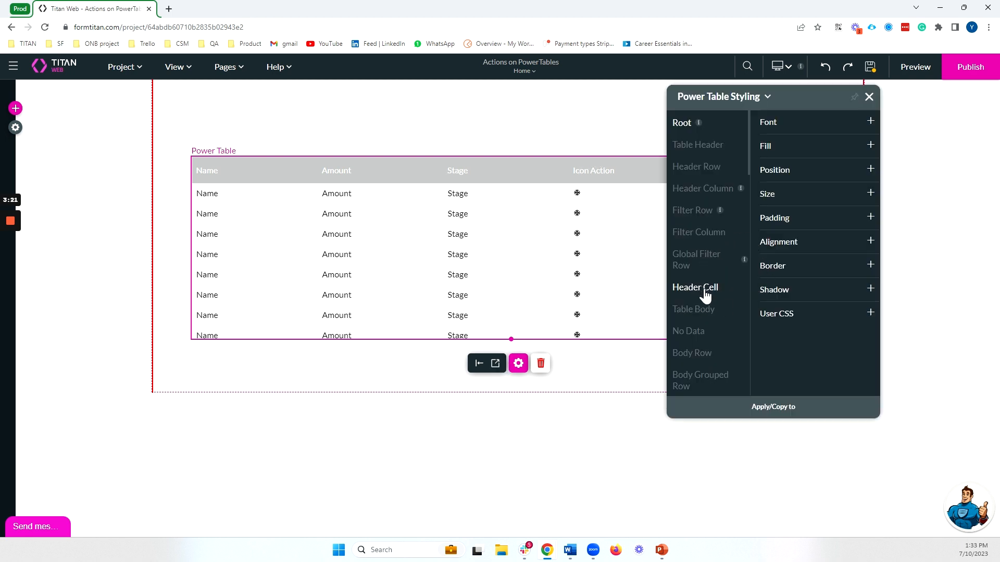
scroll(705, 292, down, 5)
scroll(711, 271, up, 5)
scroll(721, 209, down, 8)
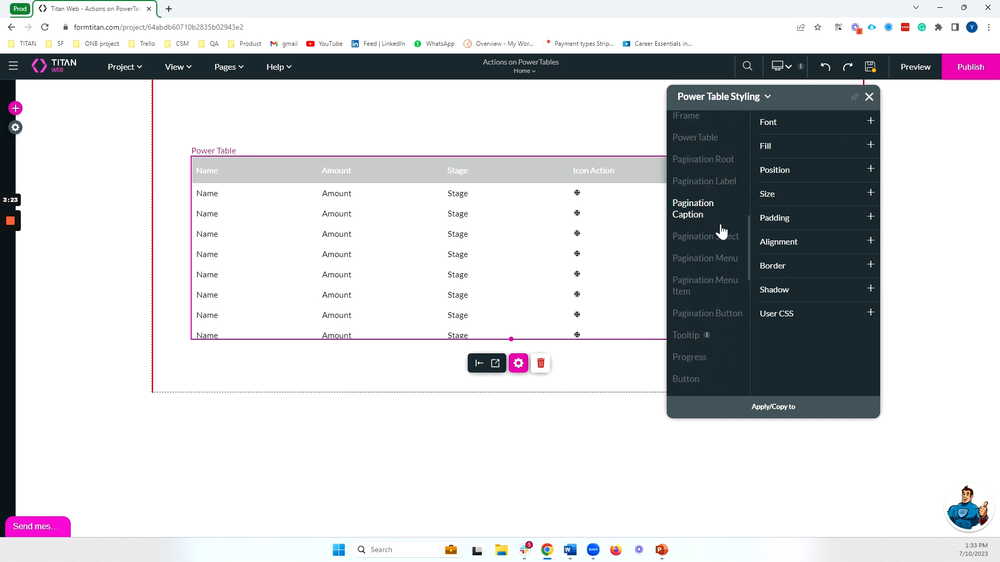
click(682, 328)
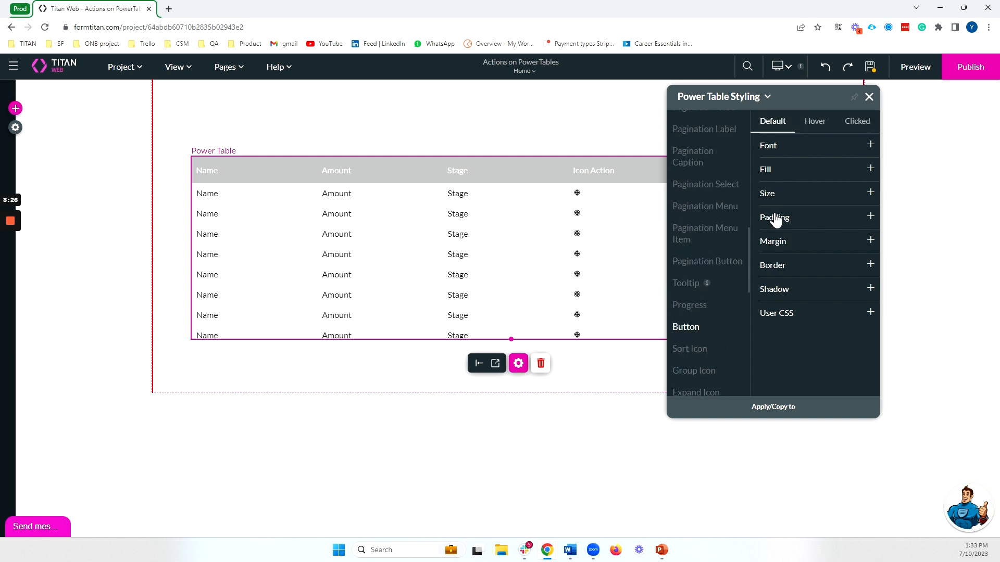
click(783, 268)
click(800, 316)
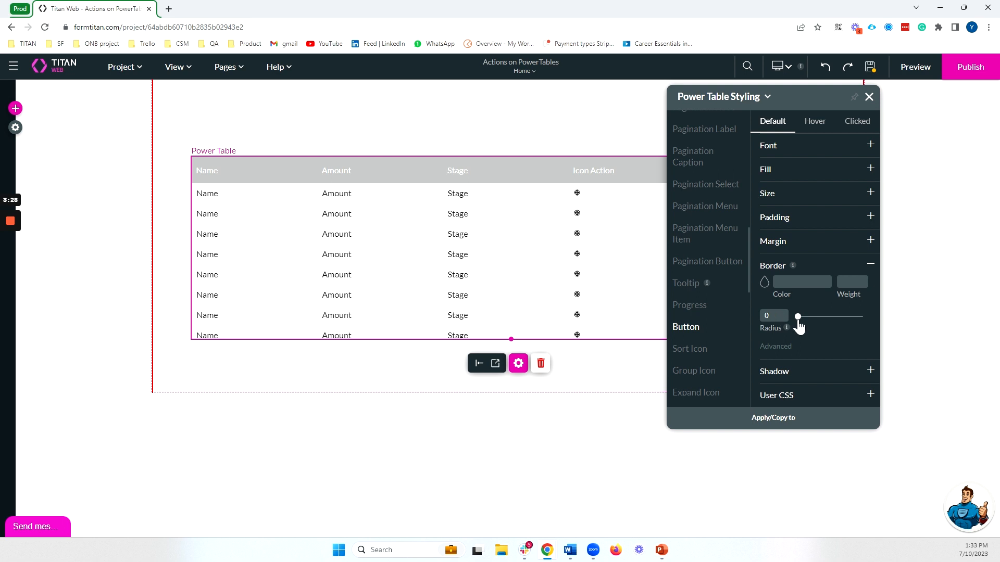
drag(792, 98, 495, 106)
mouse_move(519, 327)
mouse_down()
mouse_move(555, 326)
mouse_move(531, 323)
mouse_up()
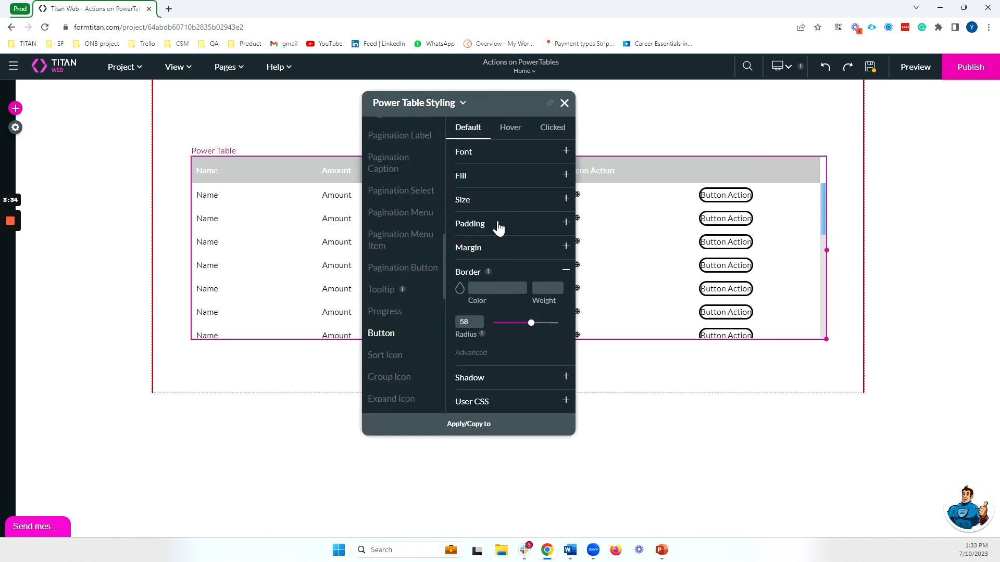
Give the power table's Button element a solid green fill.
click(481, 177)
click(465, 197)
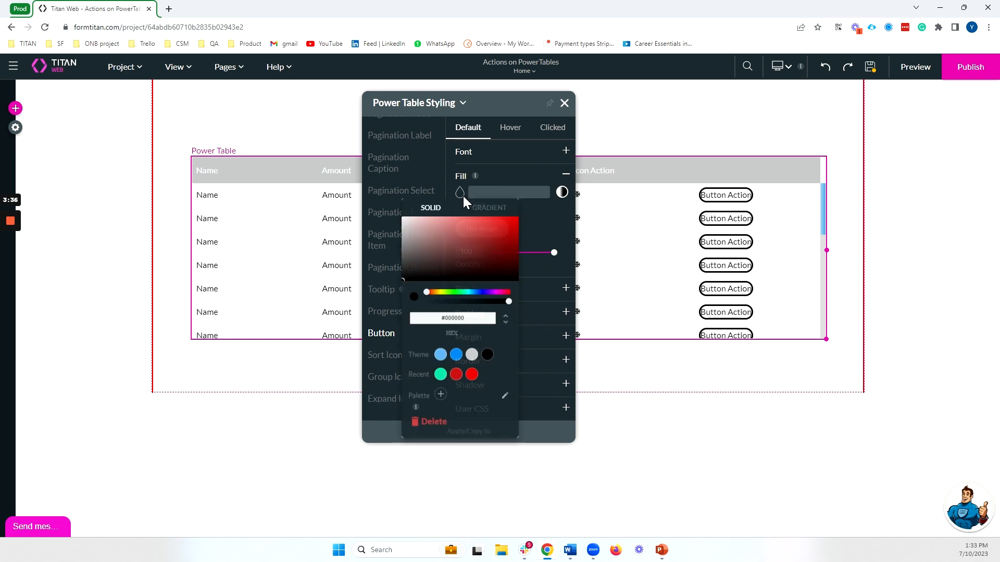
drag(473, 293, 464, 293)
click(500, 240)
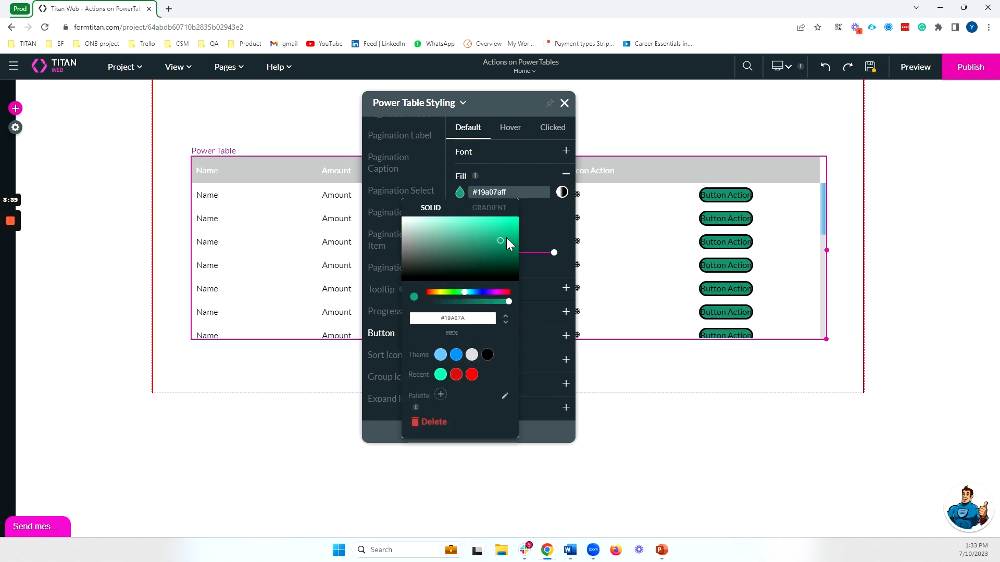
click(526, 261)
Set the Button element's padding to 10 px on all four sides and close the styling options.
click(486, 319)
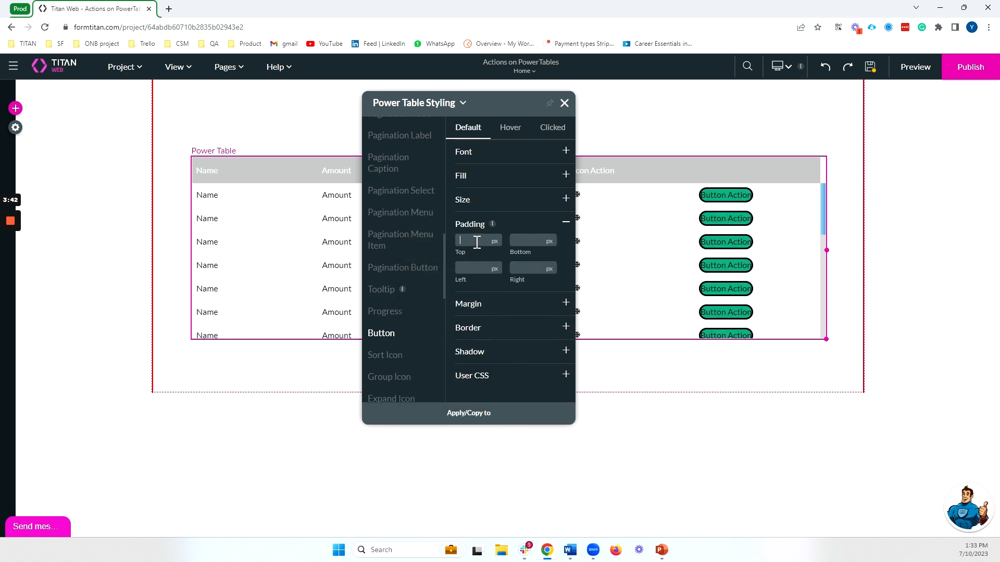
text(10)
click(525, 241)
text(10)
click(476, 269)
text(10)
click(522, 269)
text(10)
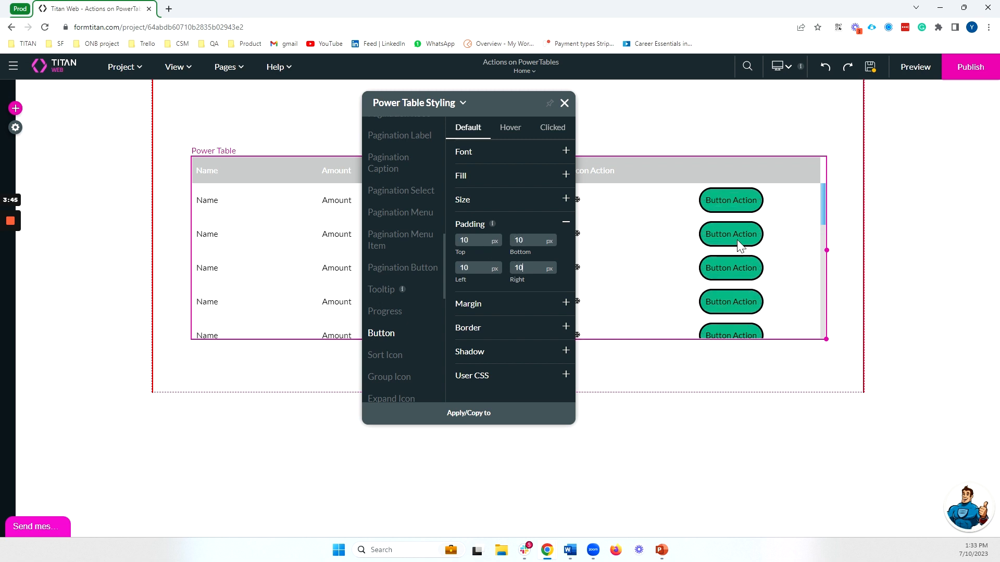
click(565, 102)
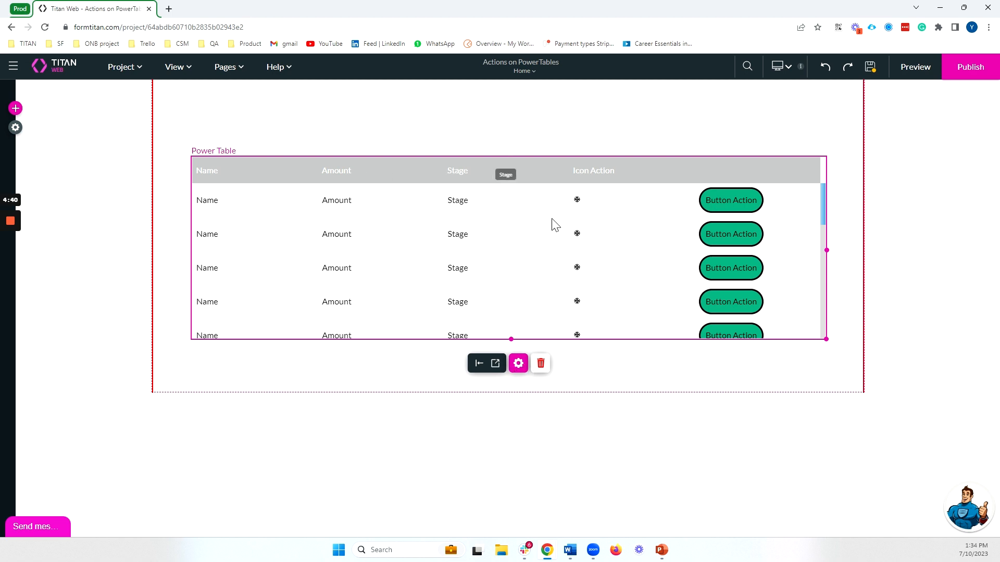
Reopen the power table's mapping and start a Salesforce Action node in the Button column's on-click action flow.
click(518, 364)
click(897, 172)
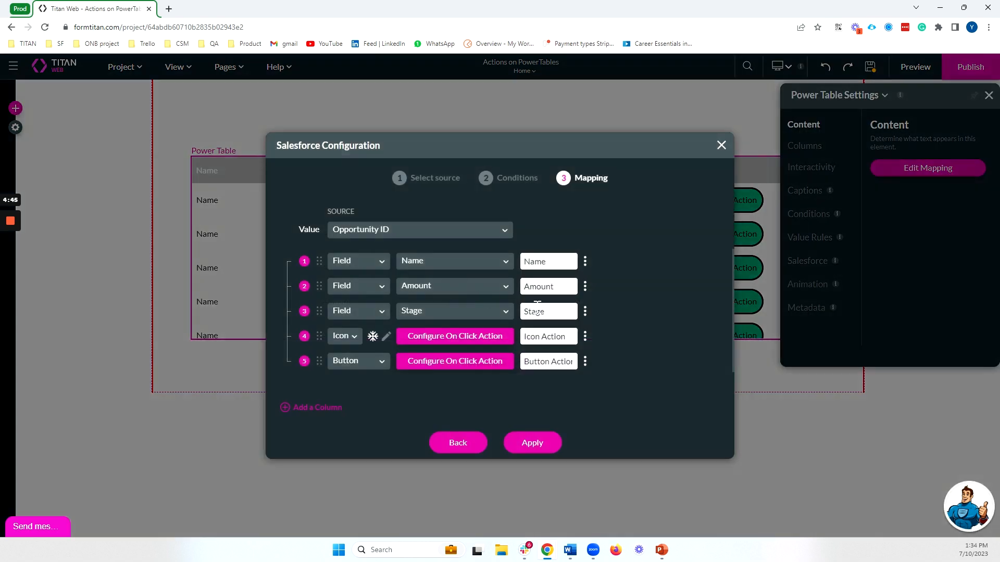
click(443, 365)
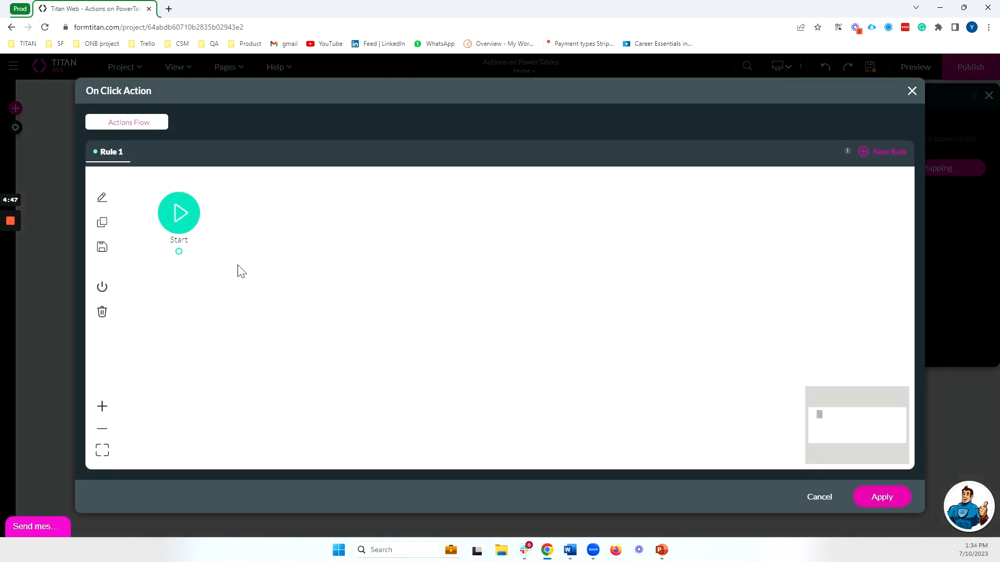
click(190, 256)
click(391, 268)
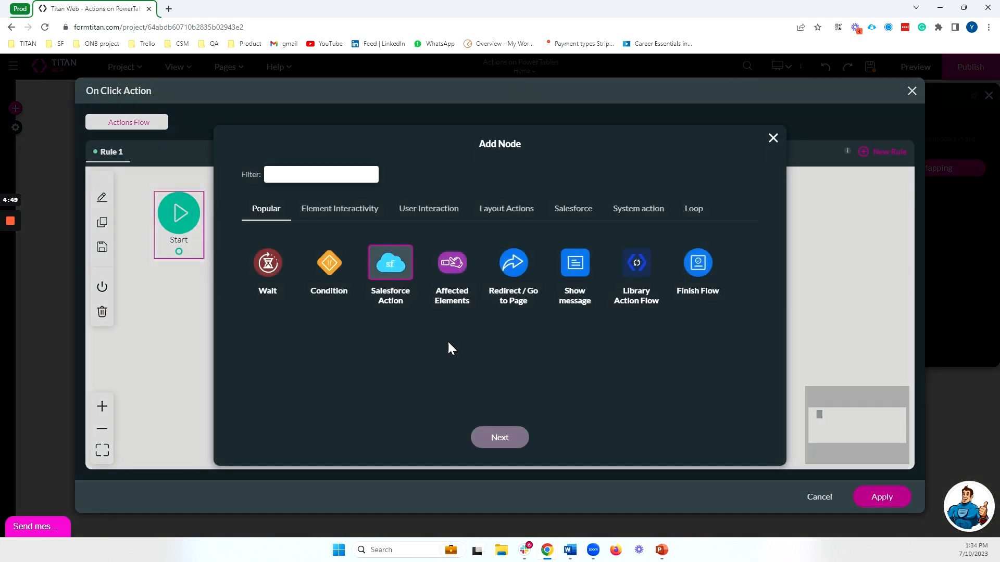
click(499, 437)
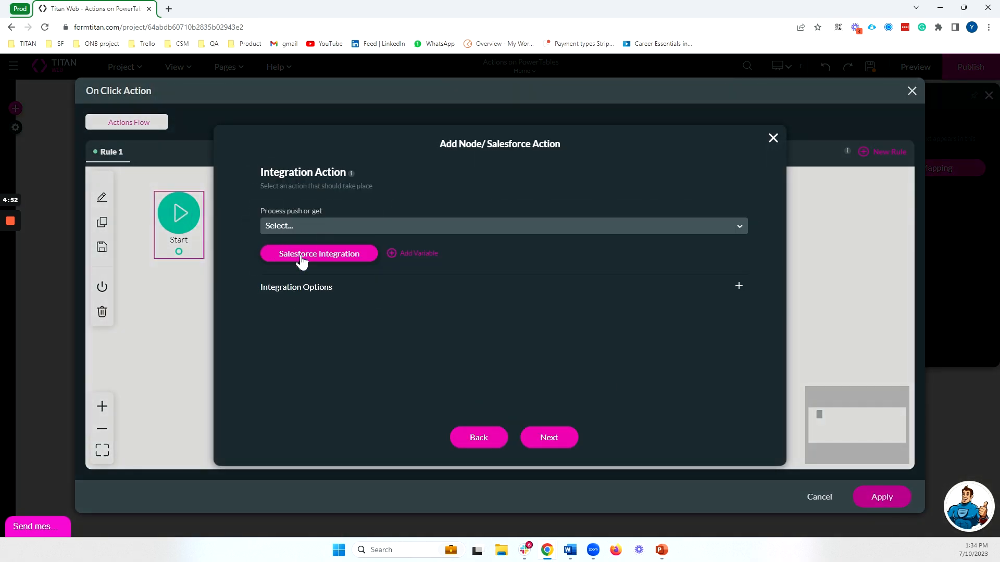
Create a new Salesforce push integration for the Opportunity object with the Update action.
click(301, 261)
click(300, 263)
click(704, 206)
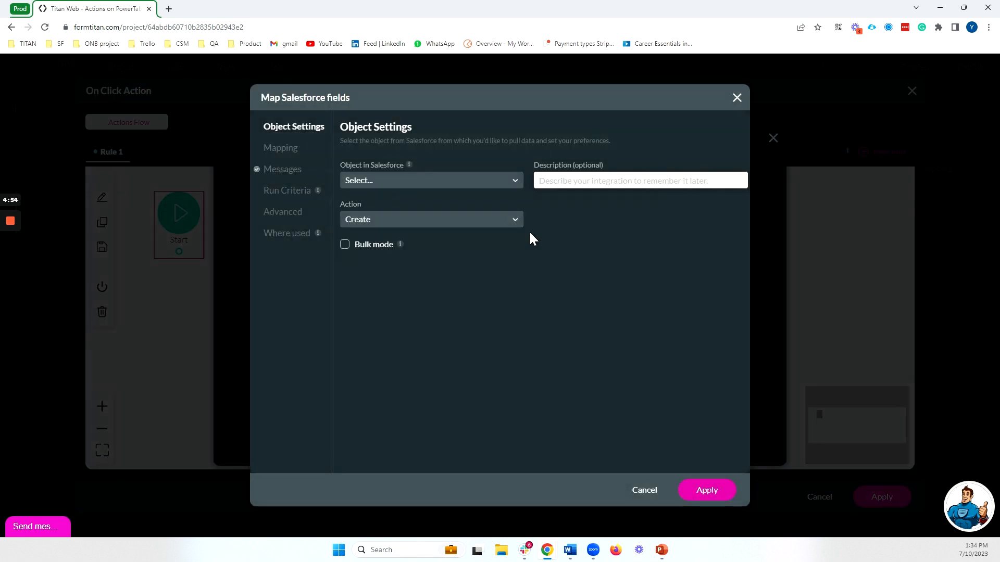
click(431, 179)
text(oppo)
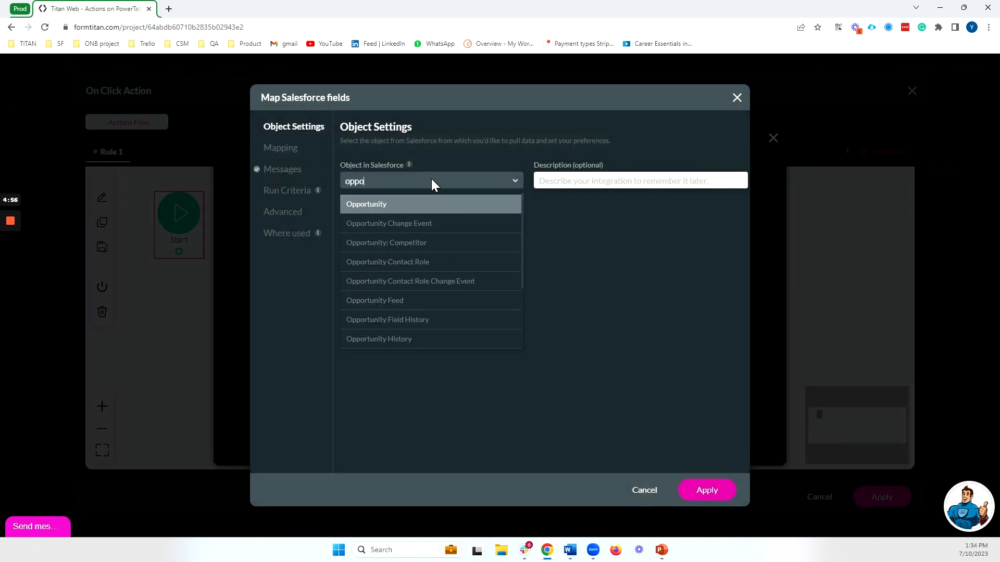
click(419, 204)
click(370, 219)
click(370, 262)
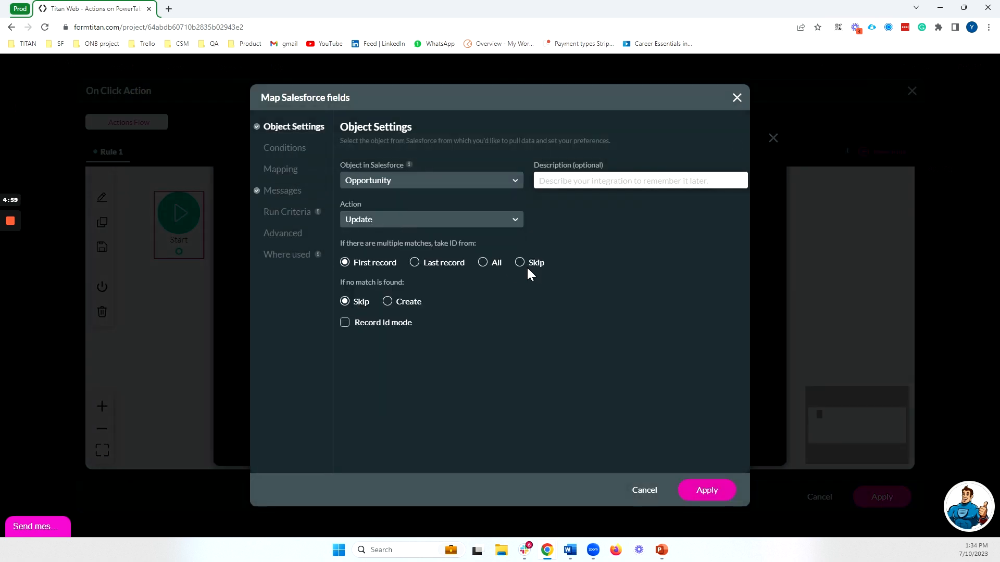
Add the integration condition Opportunity ID Equals the field PowerTable / Value.
click(297, 149)
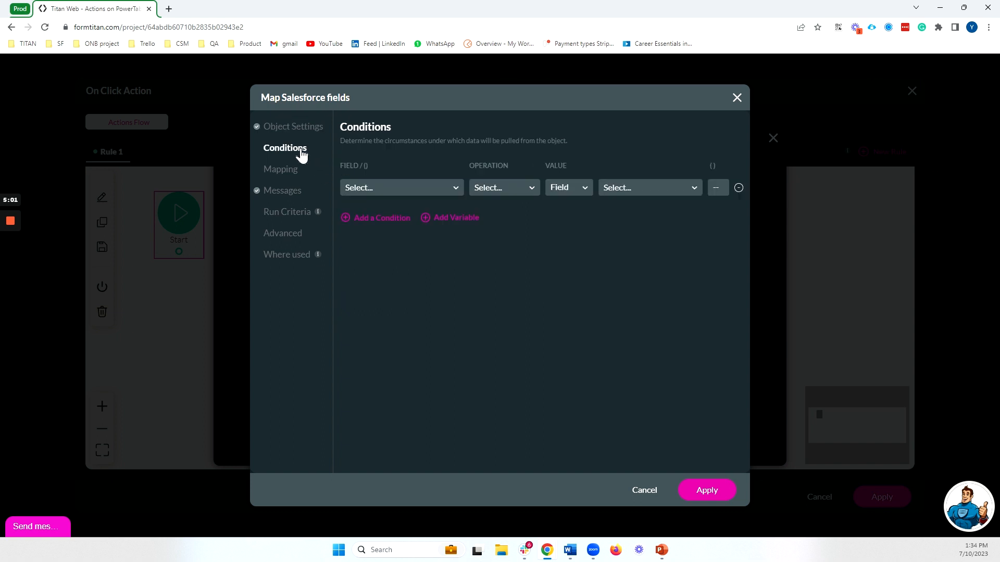
click(364, 187)
click(400, 250)
click(504, 188)
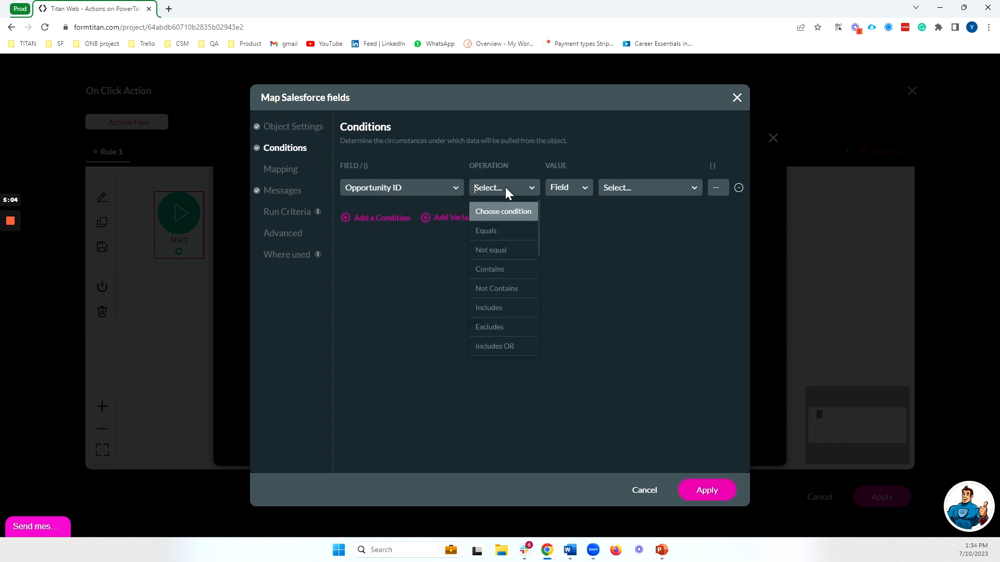
click(489, 237)
click(623, 188)
scroll(636, 291, down, 10)
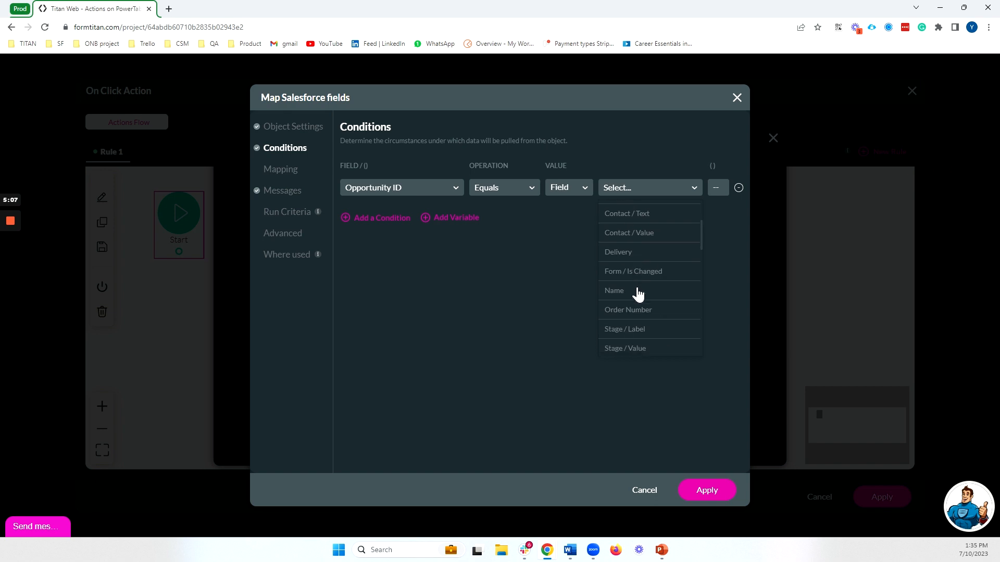
scroll(638, 294, down, 10)
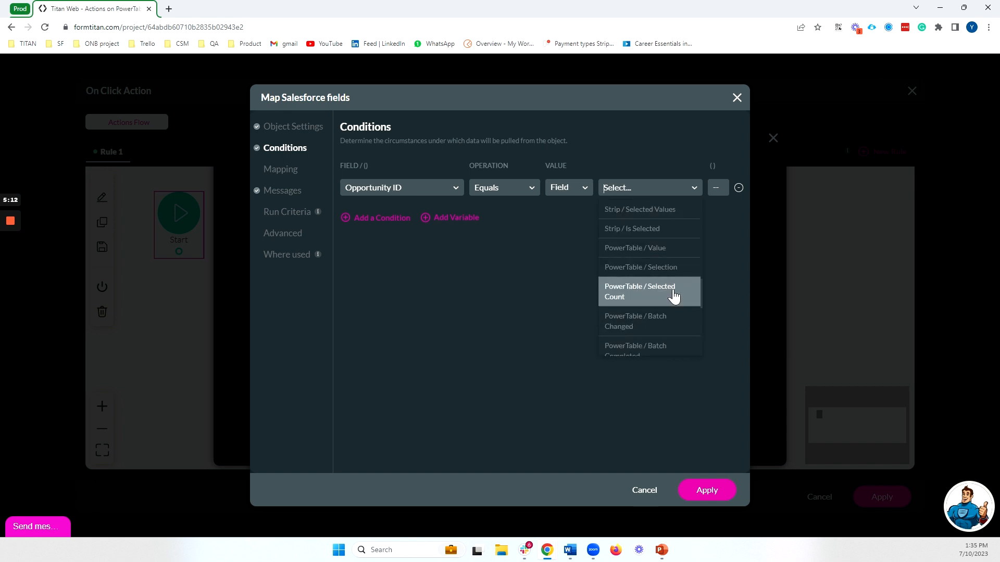
click(640, 248)
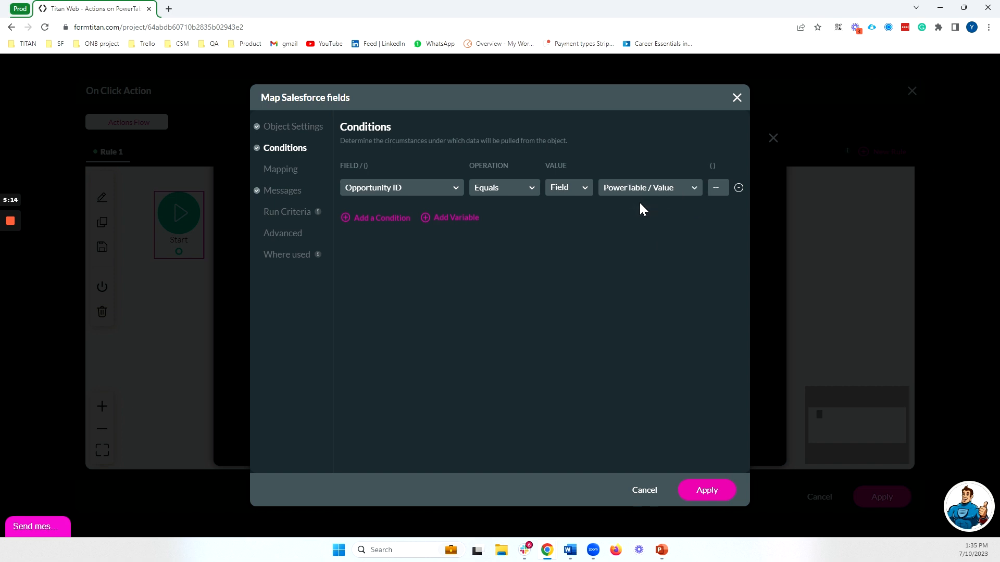
Map the Salesforce Stage field to Other with the value "Closed Won" and apply the integration.
click(277, 176)
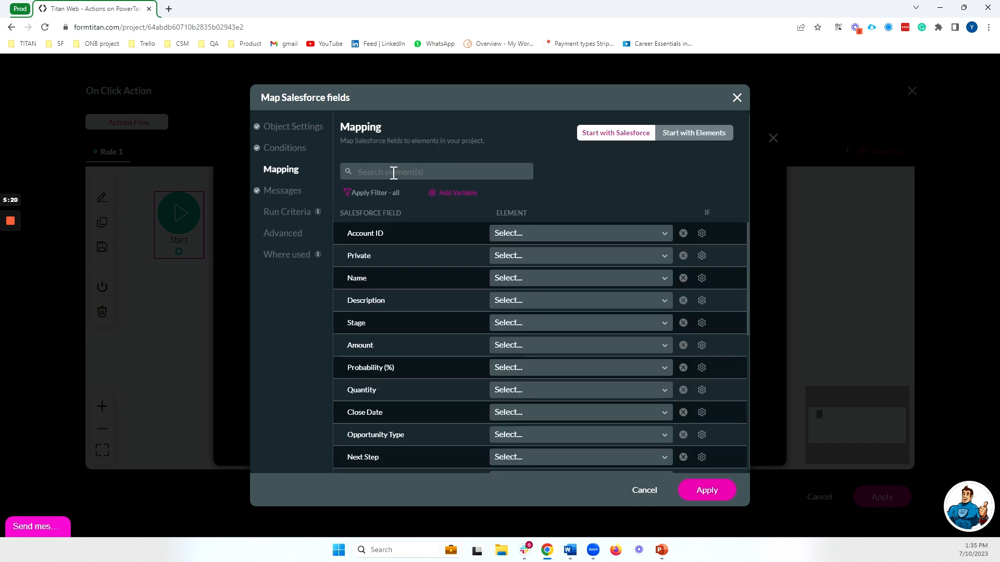
text(stage)
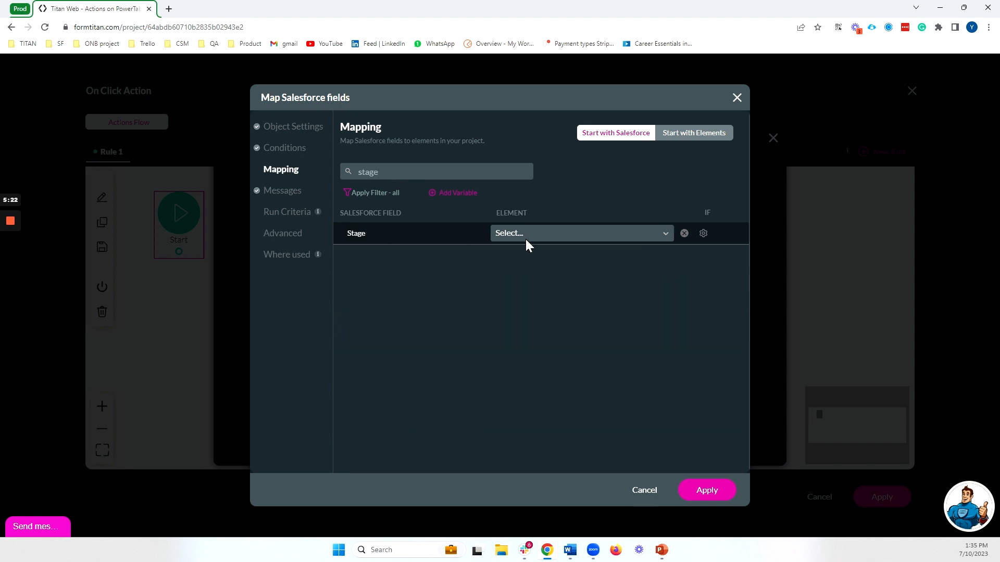
click(527, 237)
text(othe)
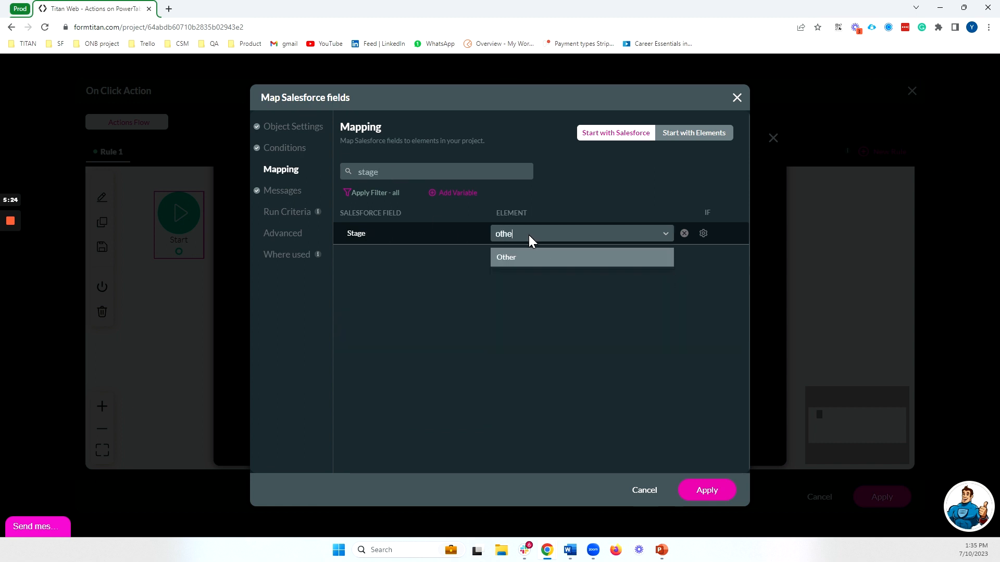
click(551, 257)
text(Closed Won)
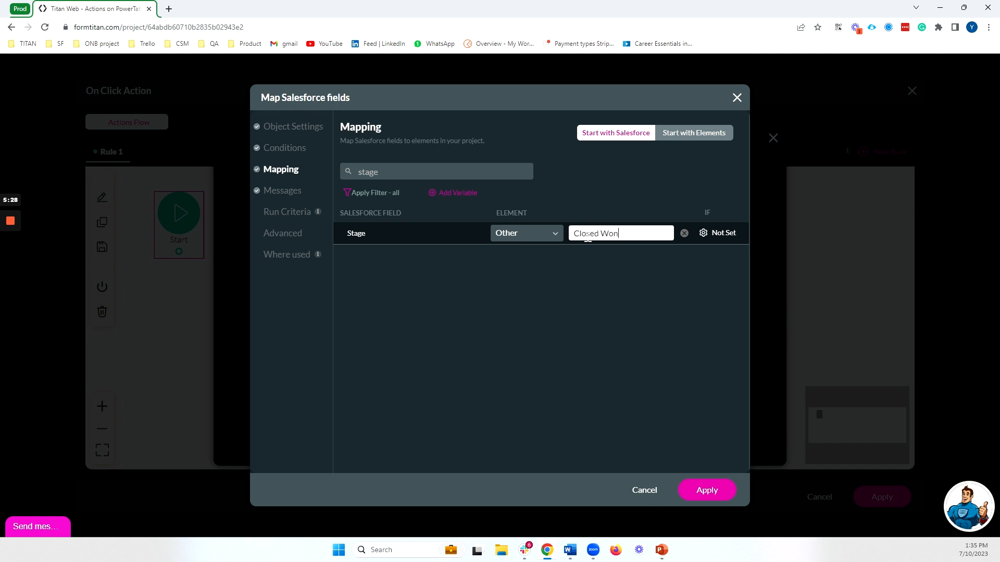
click(726, 495)
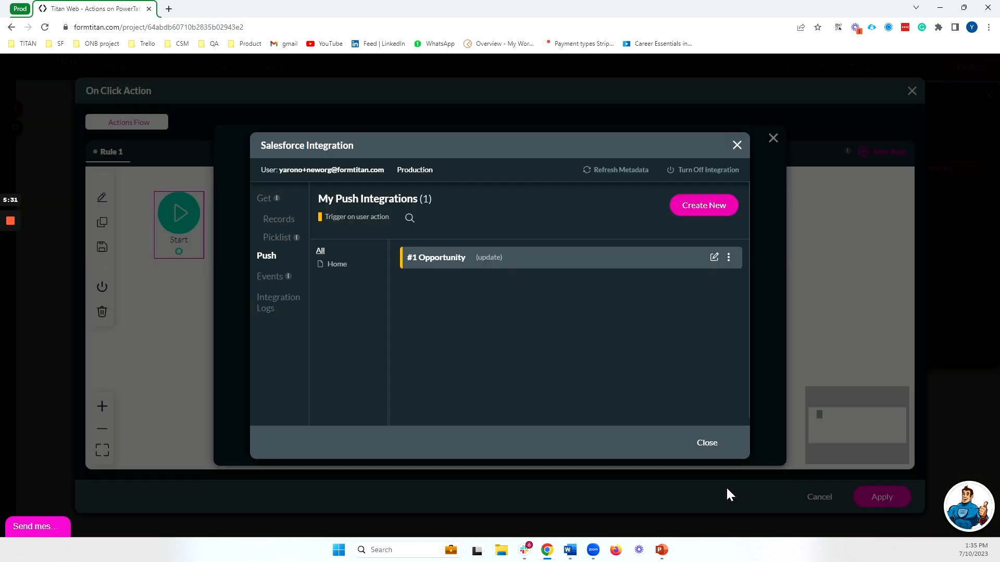
Assign the Opportunity update integration to the node, tag it "Updating opp to closed won", insert it and apply the flow.
click(706, 442)
click(475, 226)
click(375, 326)
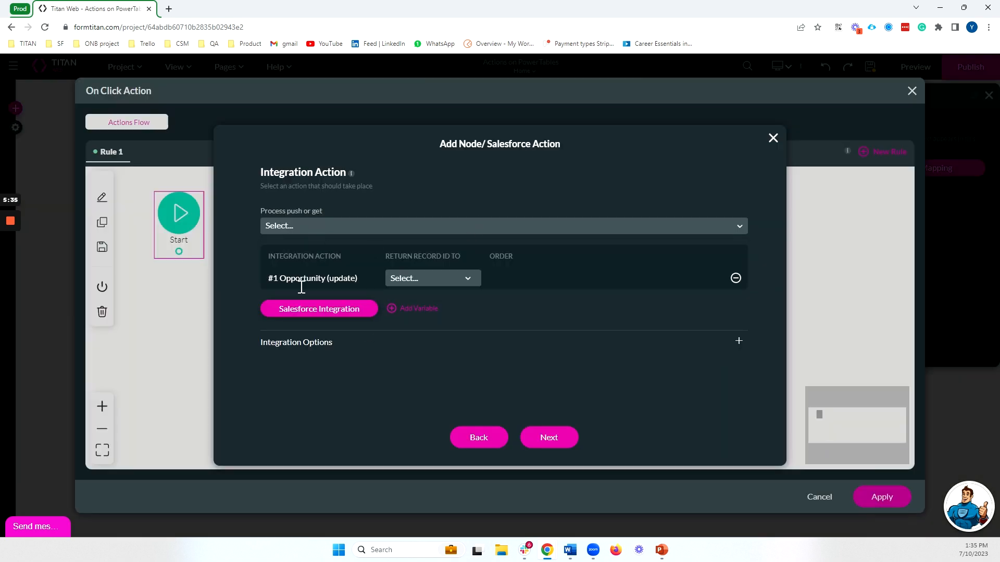
click(542, 437)
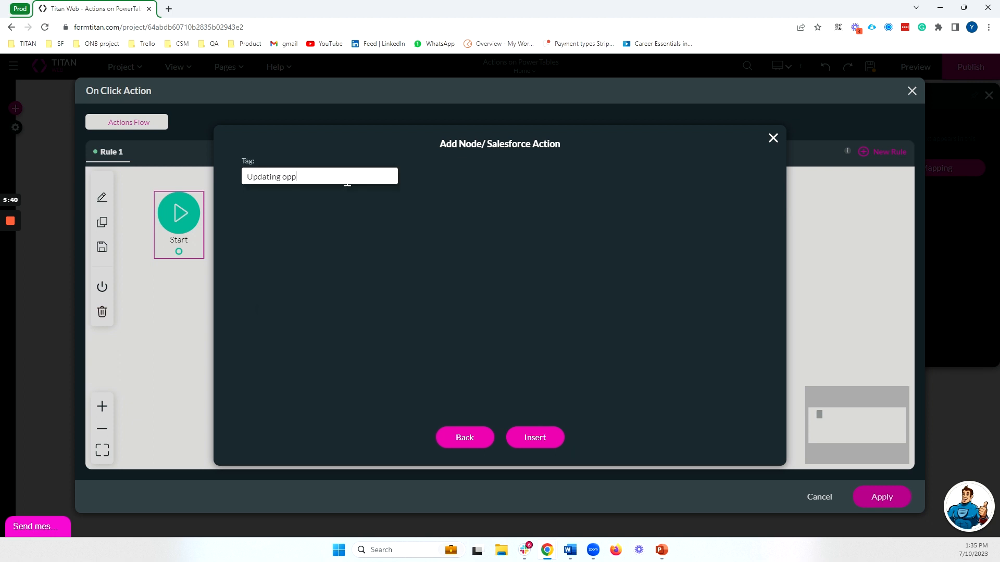
text(Updating opp to closed)
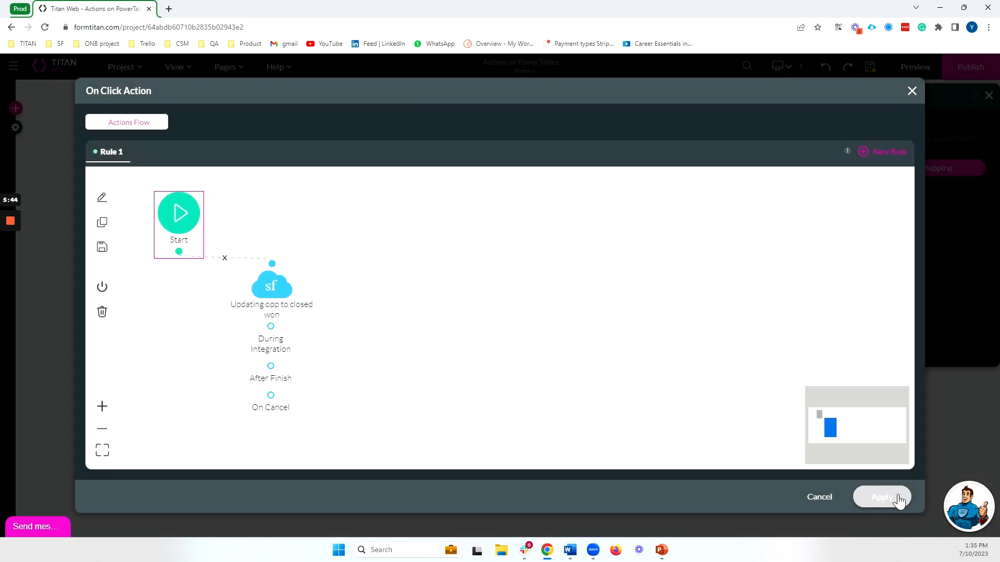
click(881, 497)
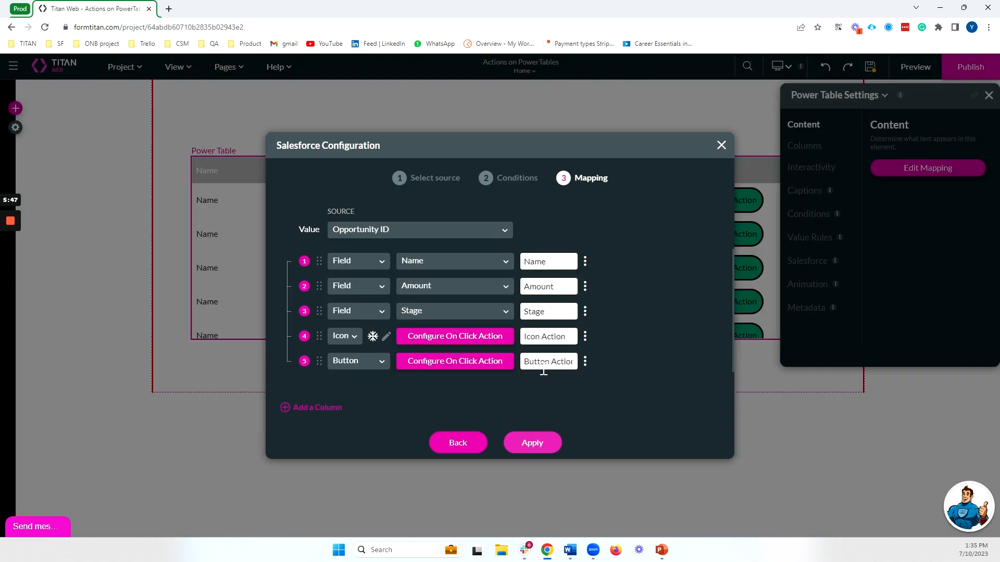
Change the Button column's text to "Update stage" and apply the mapping.
triple_click(544, 361)
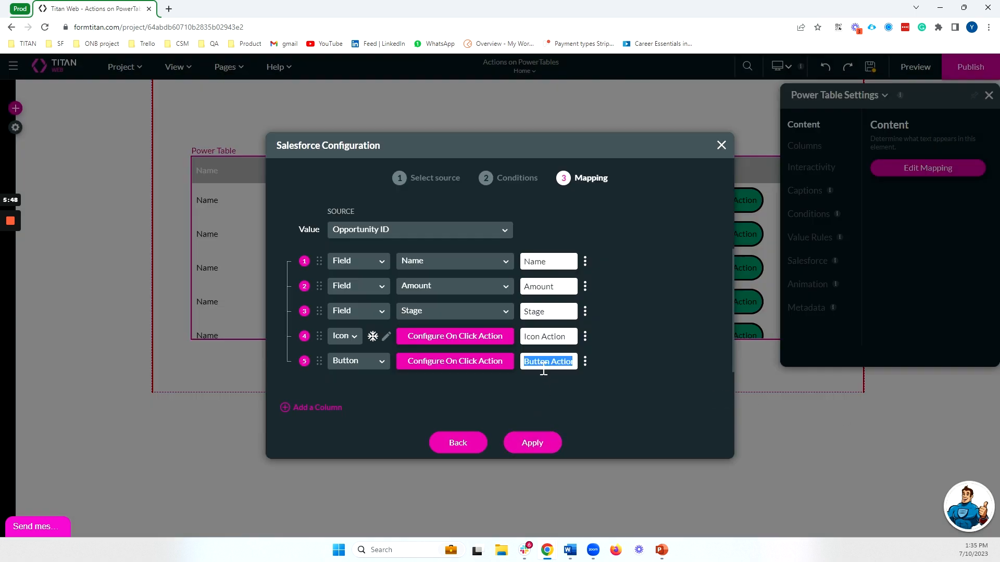
text(Update stage)
click(526, 447)
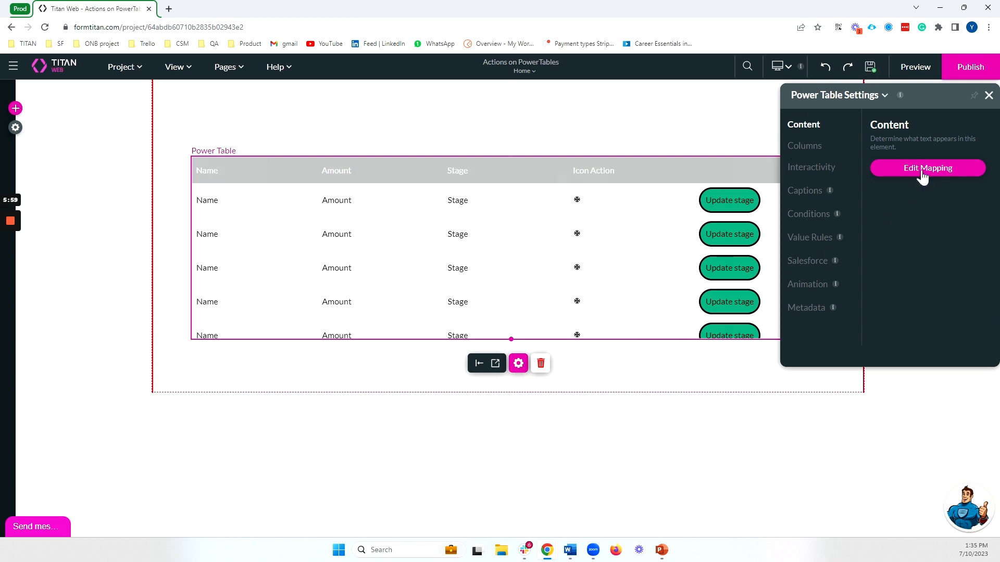
Check the source value in the power table's mapping, and close the mapping and the table settings.
click(921, 172)
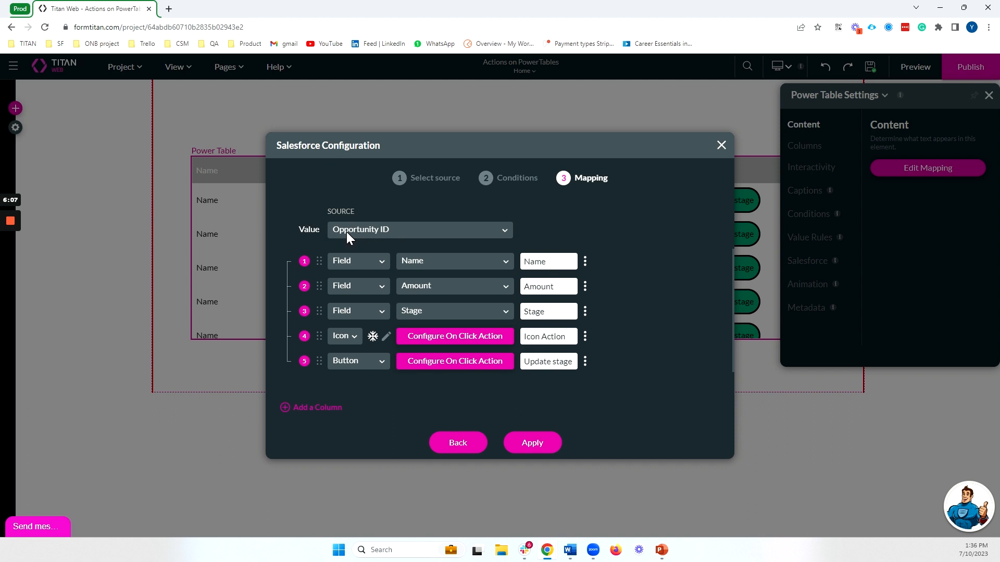
click(721, 145)
click(991, 95)
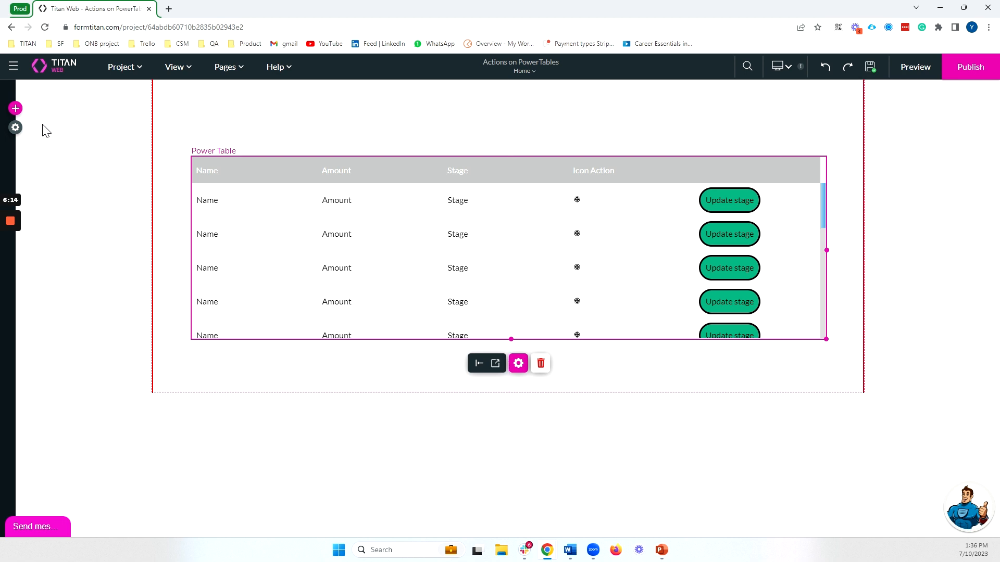
Open the Tools section of the project settings and preview the project.
click(15, 127)
click(41, 170)
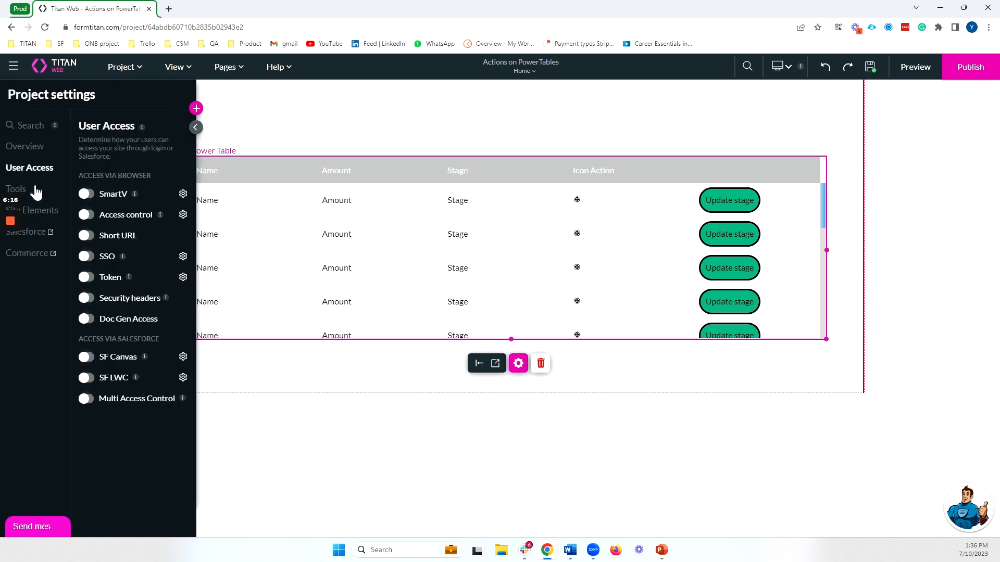
click(33, 189)
click(901, 66)
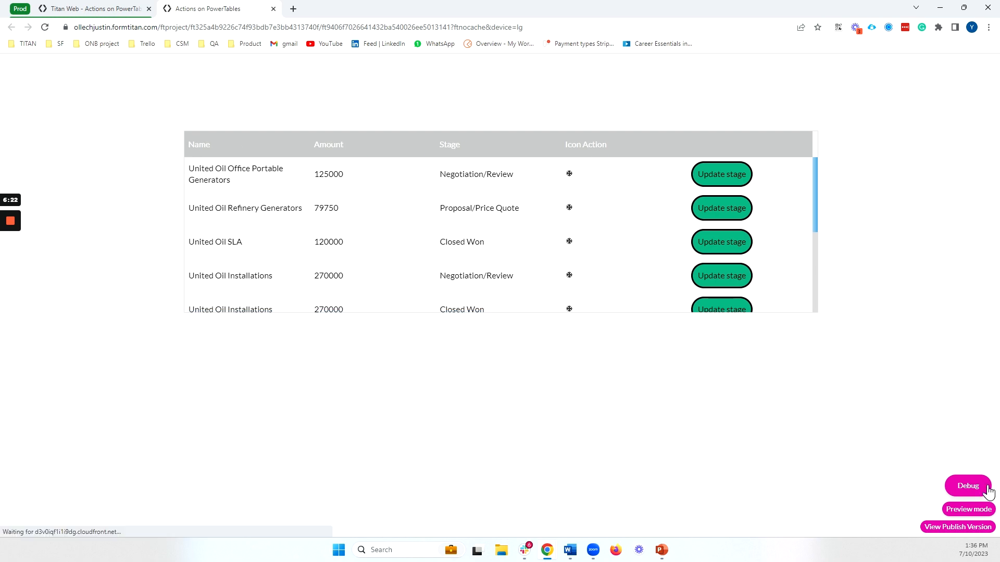
Examine the power table's rows and their record values in the preview's debug data.
click(986, 489)
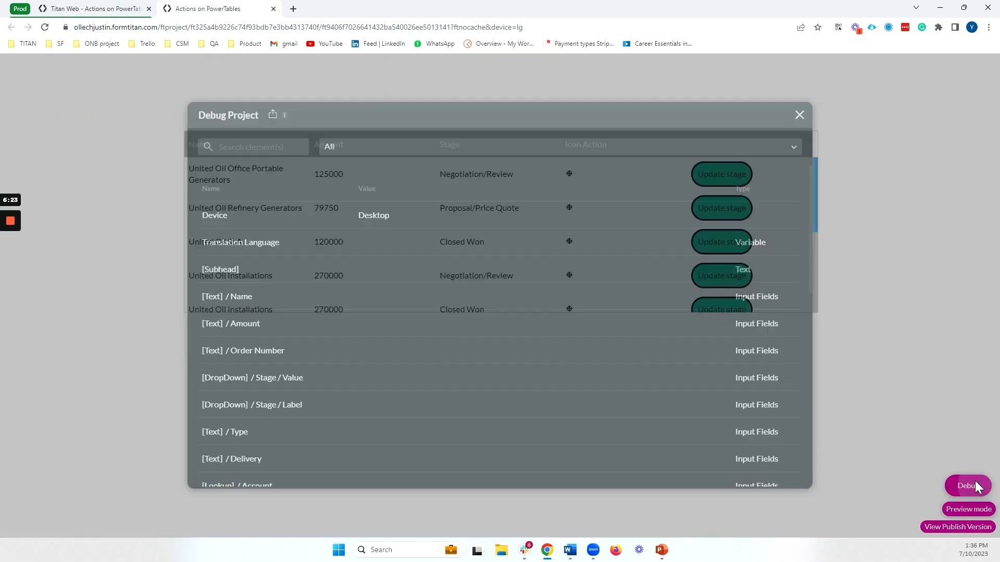
scroll(579, 350, down, 5)
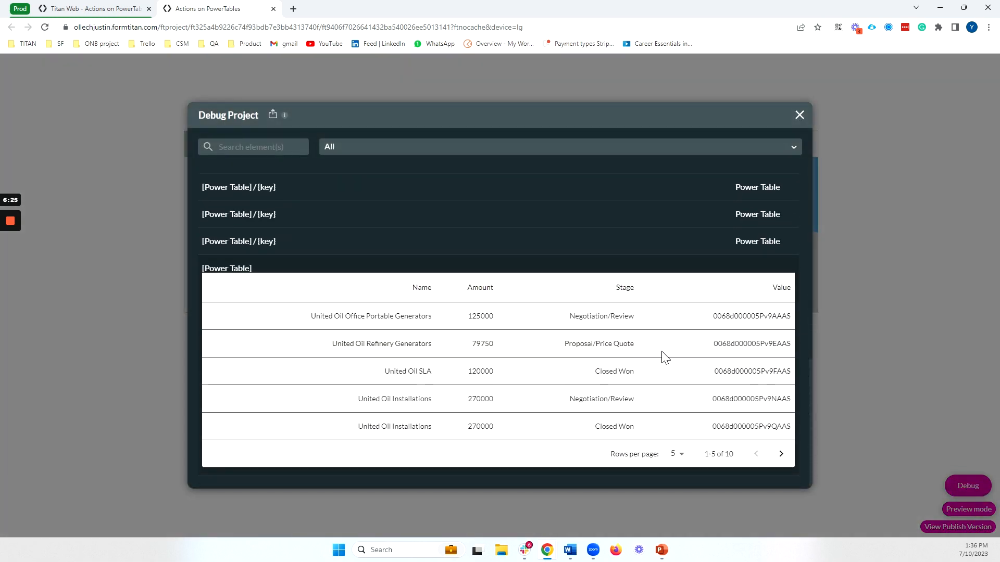
drag(719, 323, 771, 329)
drag(719, 348, 775, 358)
scroll(760, 383, up, 5)
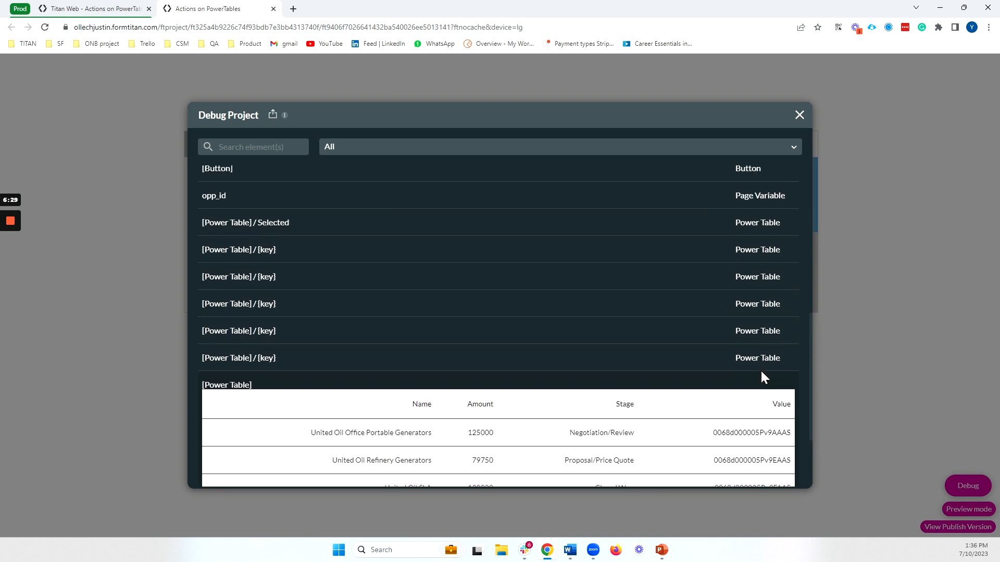
click(799, 115)
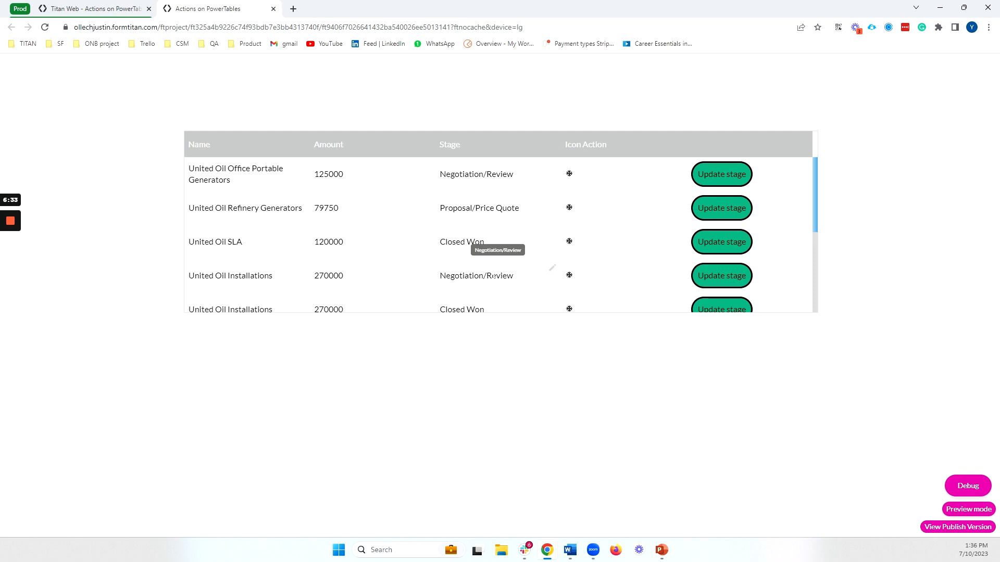
Run the Update stage action on the United Oil Installations row in the Negotiation/Review stage.
click(722, 283)
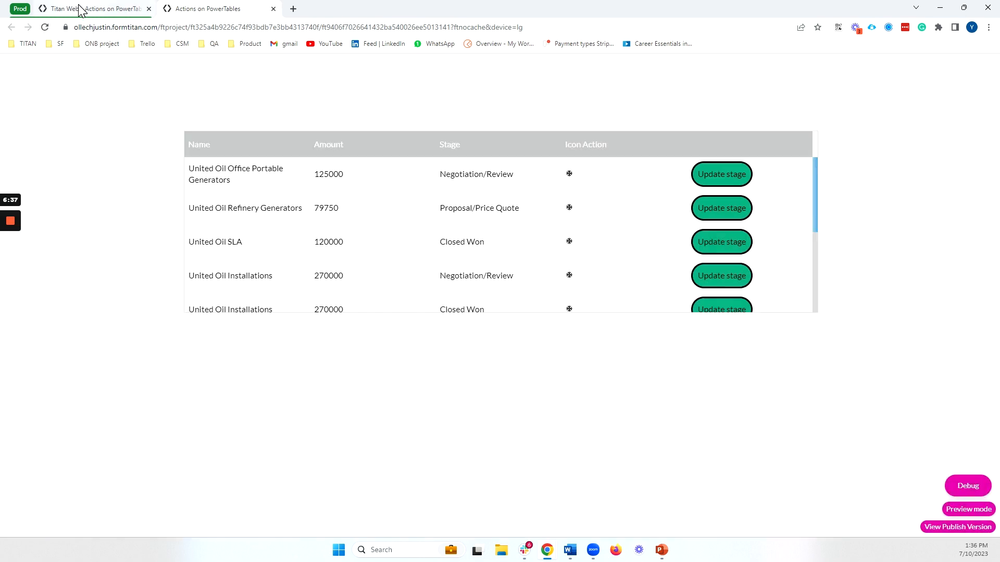
Check the Salesforce integration logs in the editor and open the updated opportunity's record to examine its stage.
click(83, 9)
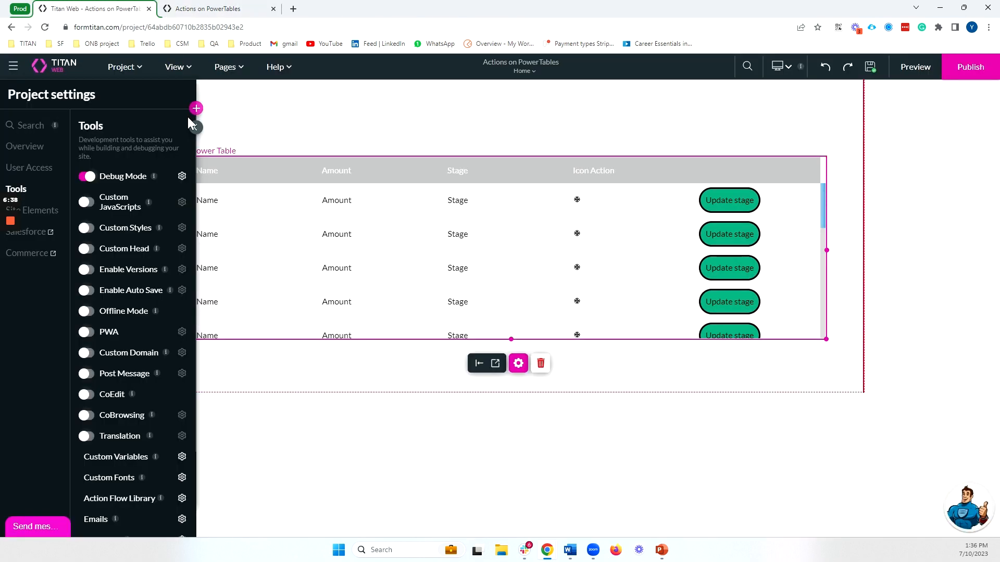
click(47, 232)
click(278, 302)
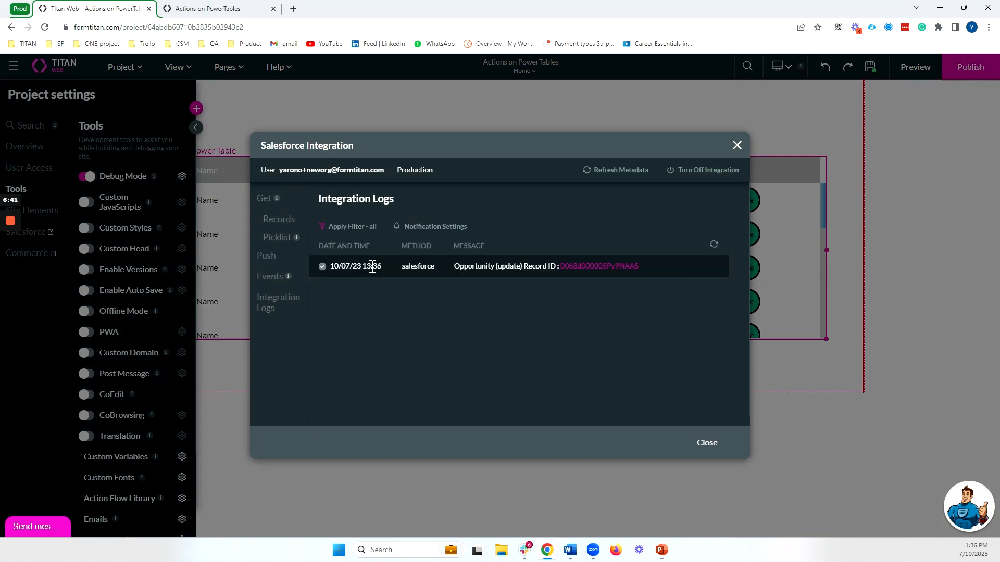
drag(372, 267, 481, 266)
double_click(481, 266)
click(591, 272)
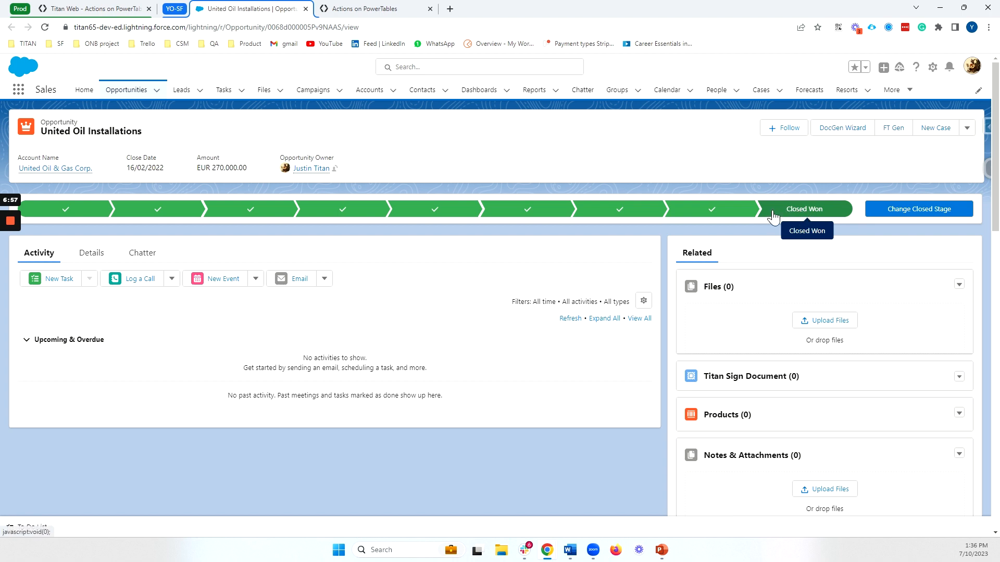
Reload the preview to check the United Oil Installations stage, and close the Salesforce integration logs in the editor.
click(373, 10)
click(45, 27)
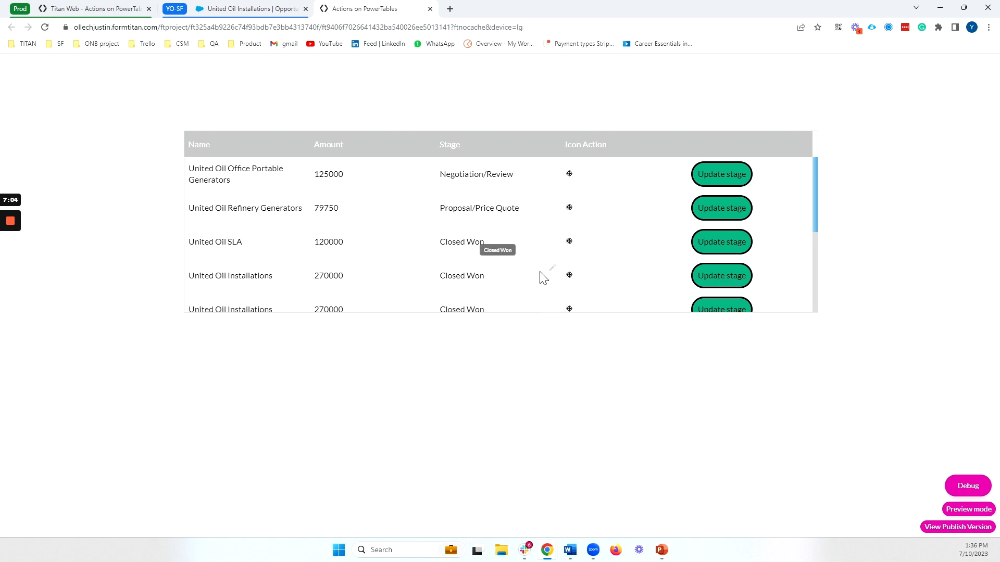
click(116, 9)
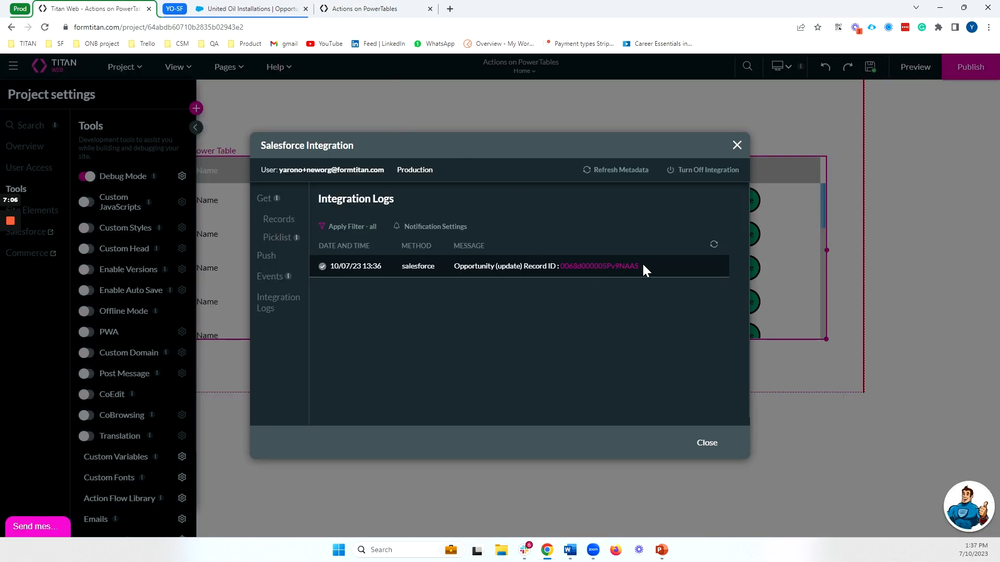
click(737, 145)
Add the #1 Opportunity (get) - Power Table - e3 action to the Update stage button's "Updating opp to closed won" node.
click(518, 363)
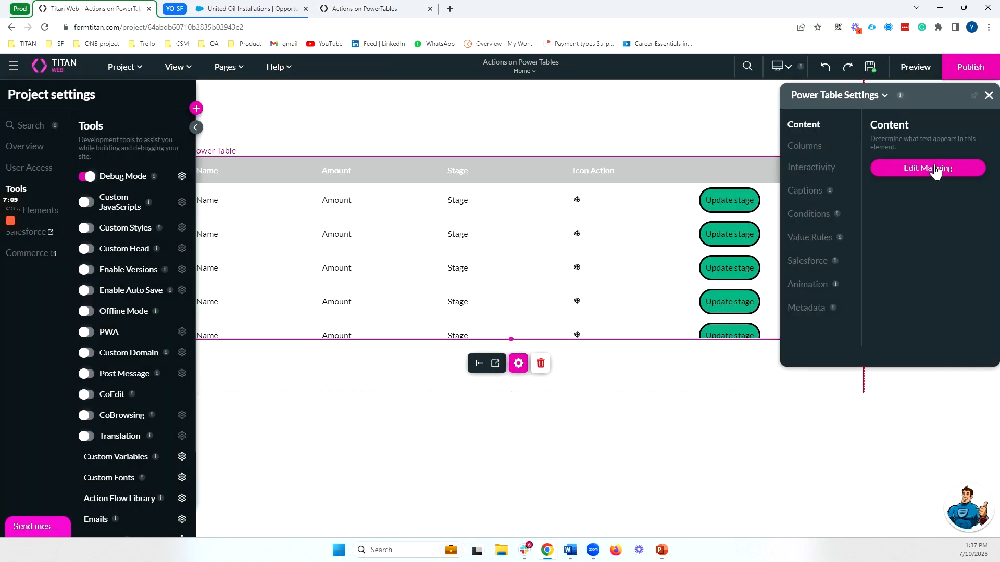
click(935, 169)
click(453, 365)
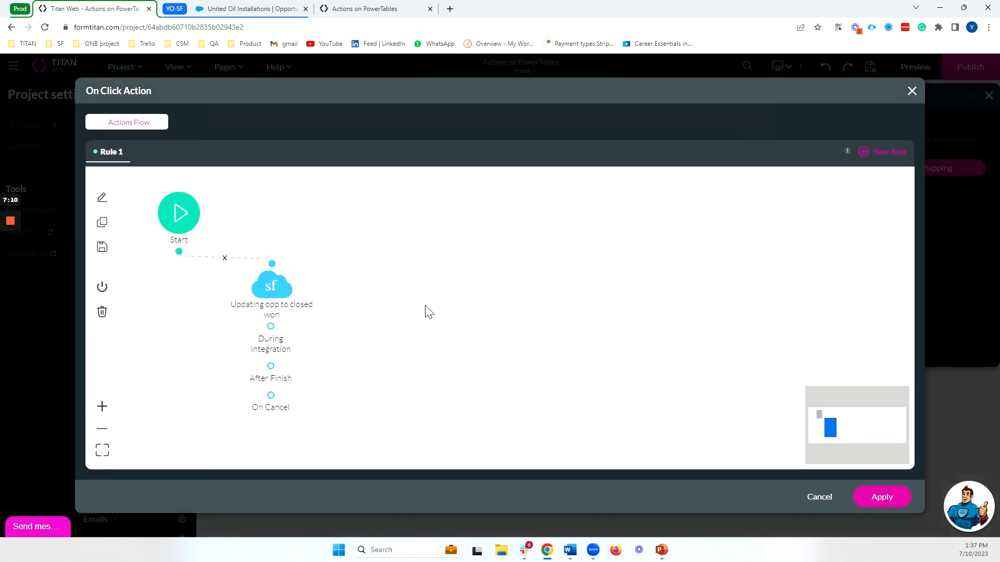
double_click(266, 288)
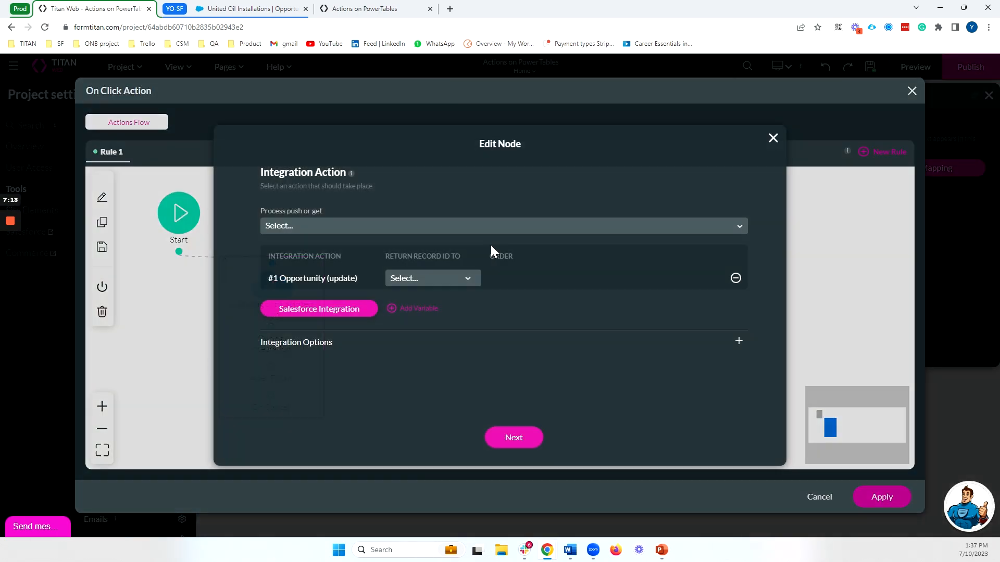
click(324, 226)
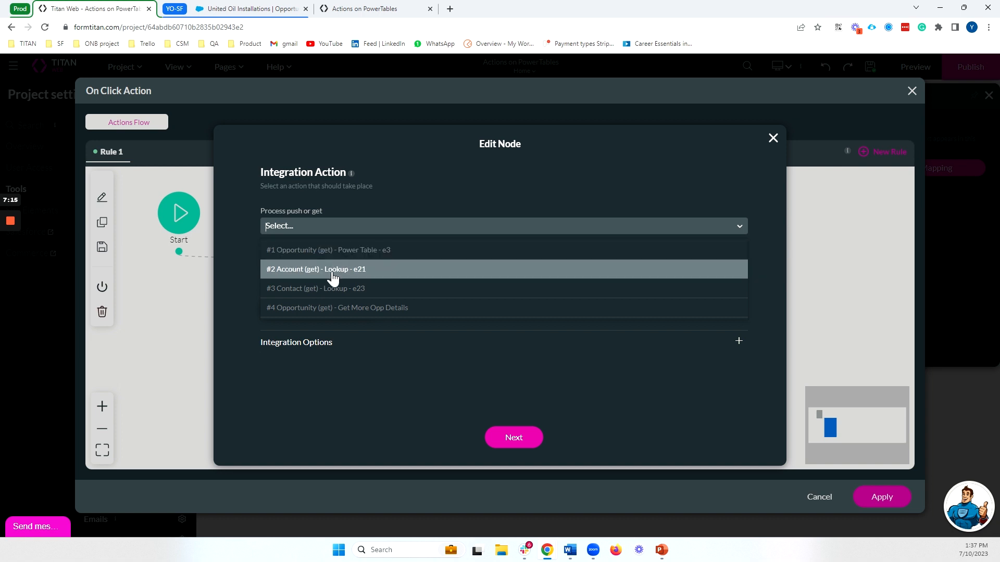
click(379, 251)
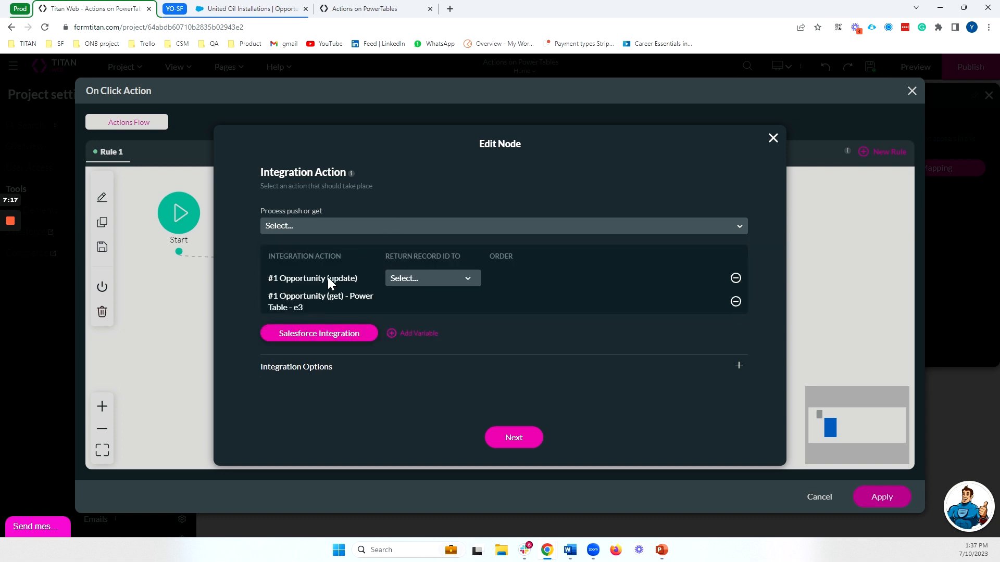
Enable custom order of execution for the node, set the power table get action's order to 2, and finish editing the node.
click(314, 366)
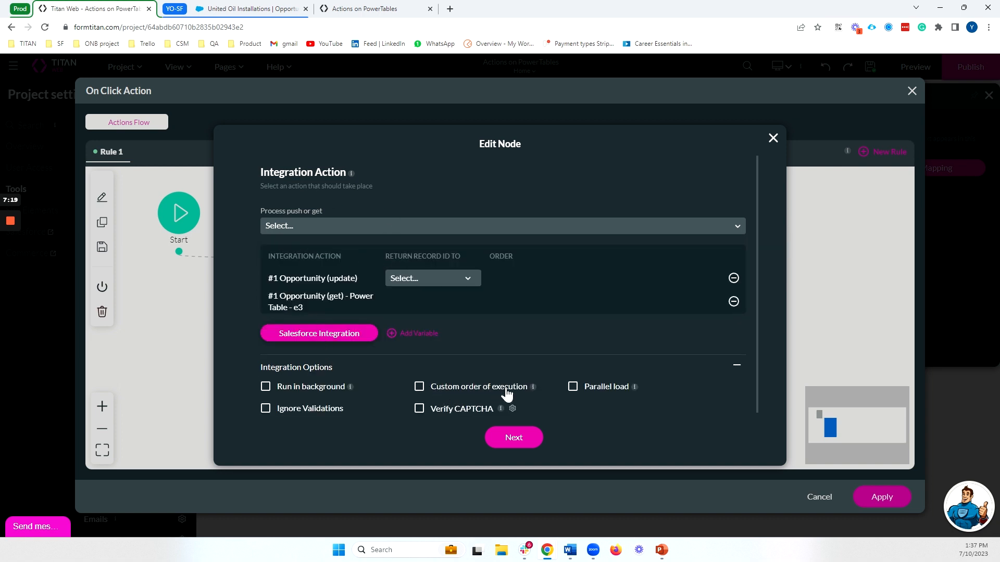
click(431, 388)
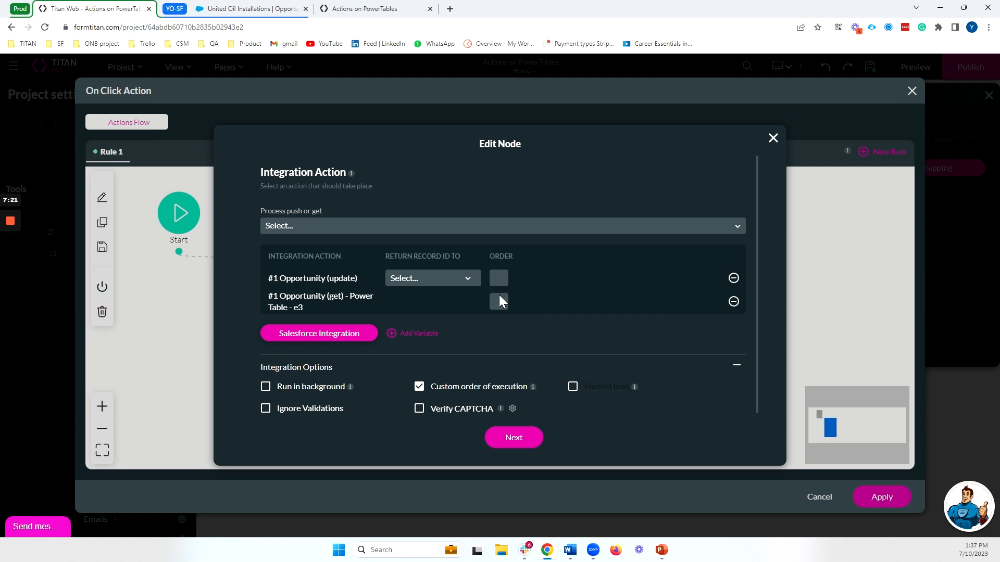
click(499, 301)
text(2)
click(517, 442)
click(543, 448)
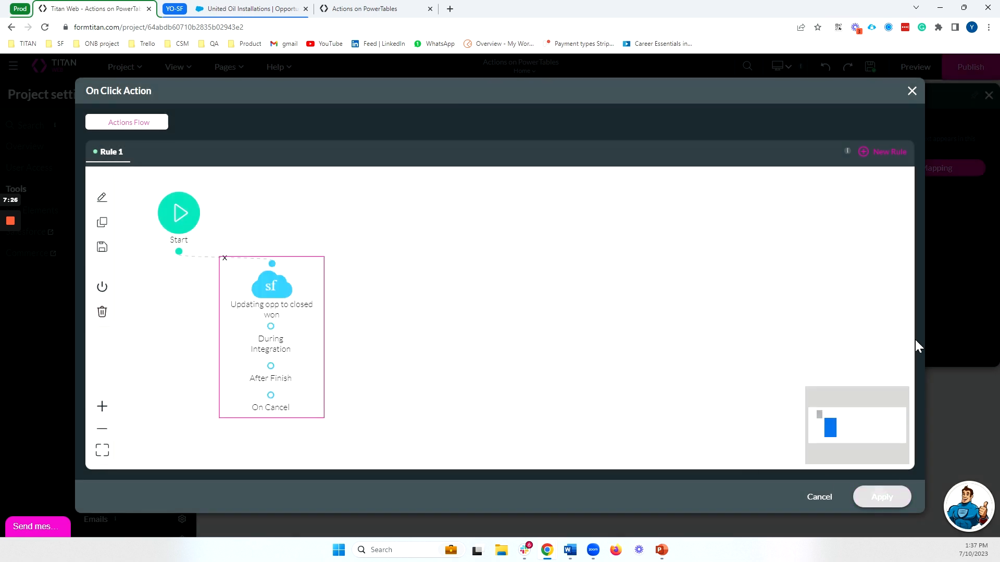
Apply the button's action flow and the power table mapping, and save the project.
click(882, 497)
click(547, 442)
click(870, 68)
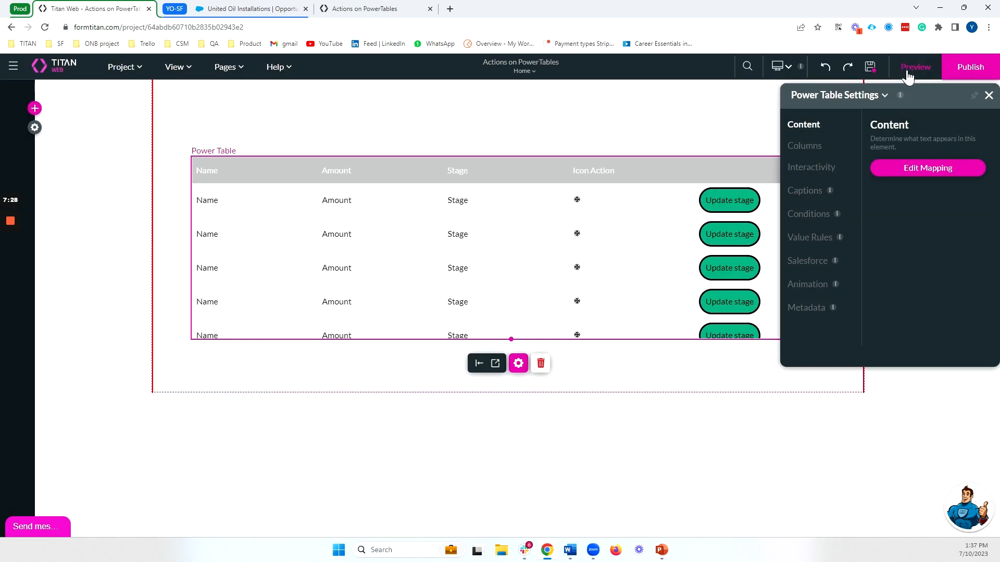
Reload the preview and run the Update stage action on the United Oil Refinery Generators row.
click(372, 10)
click(45, 28)
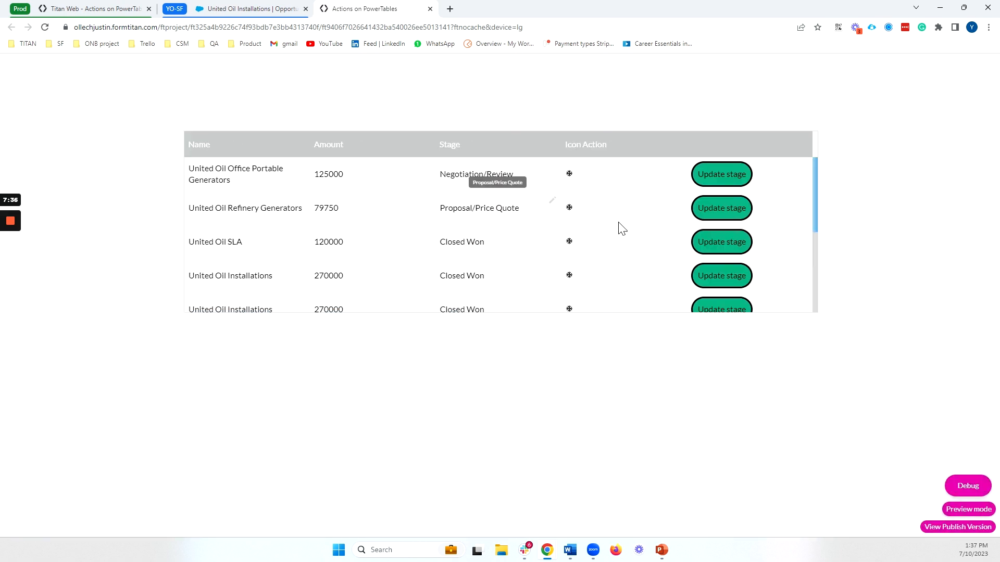
click(731, 214)
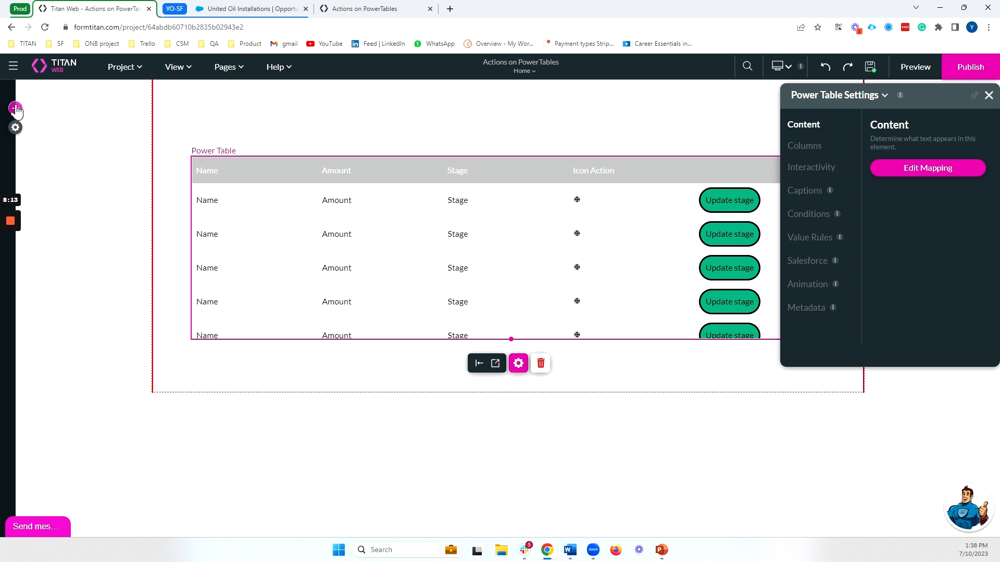
Show the hidden modal from the layer list and delete its Subhead heading.
click(177, 66)
click(200, 94)
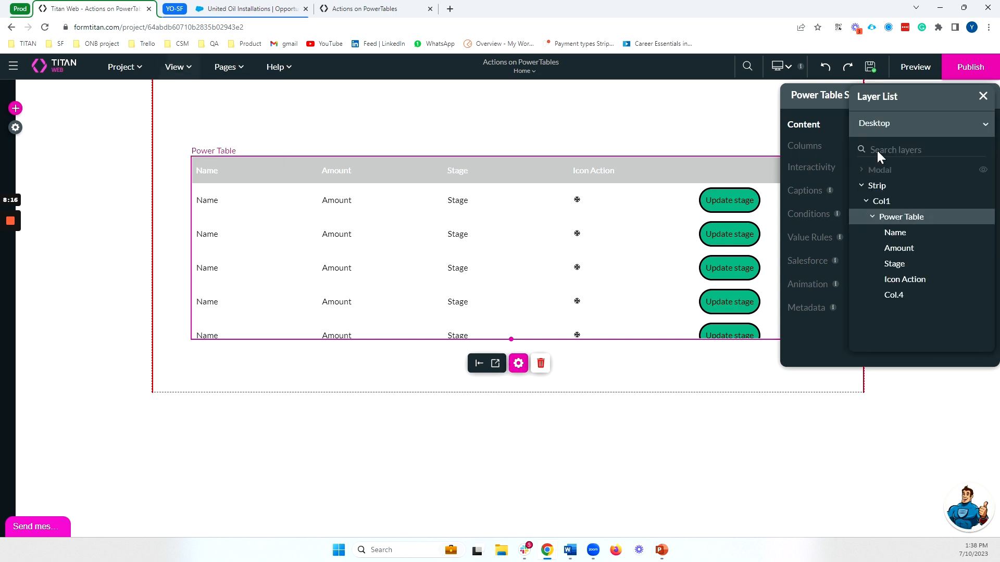
click(983, 170)
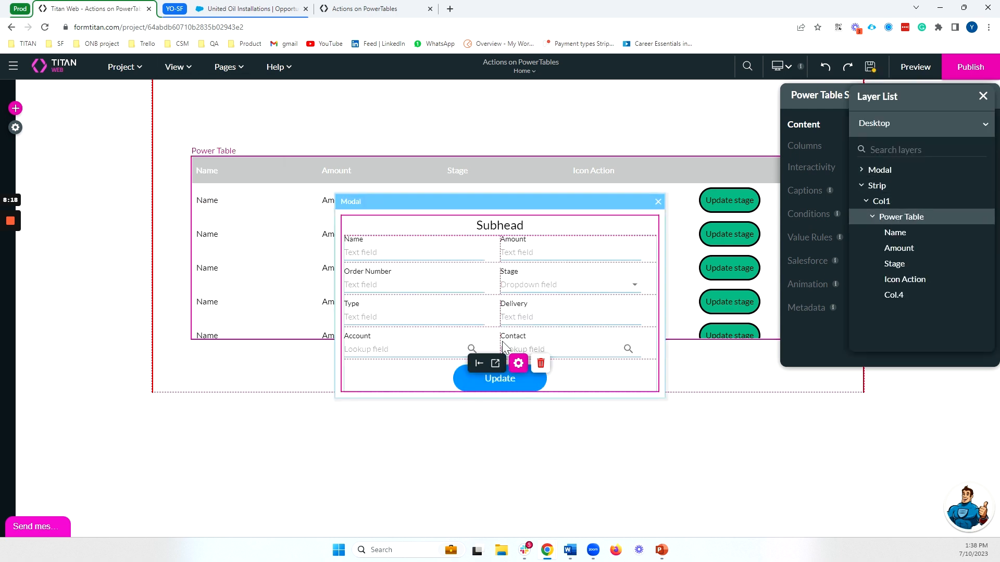
click(524, 203)
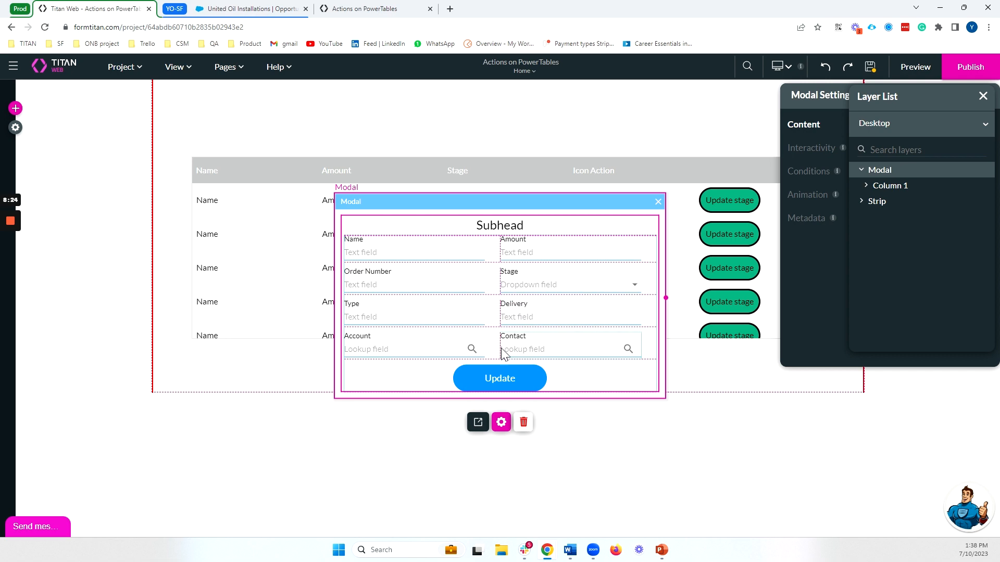
click(507, 225)
key(Delete)
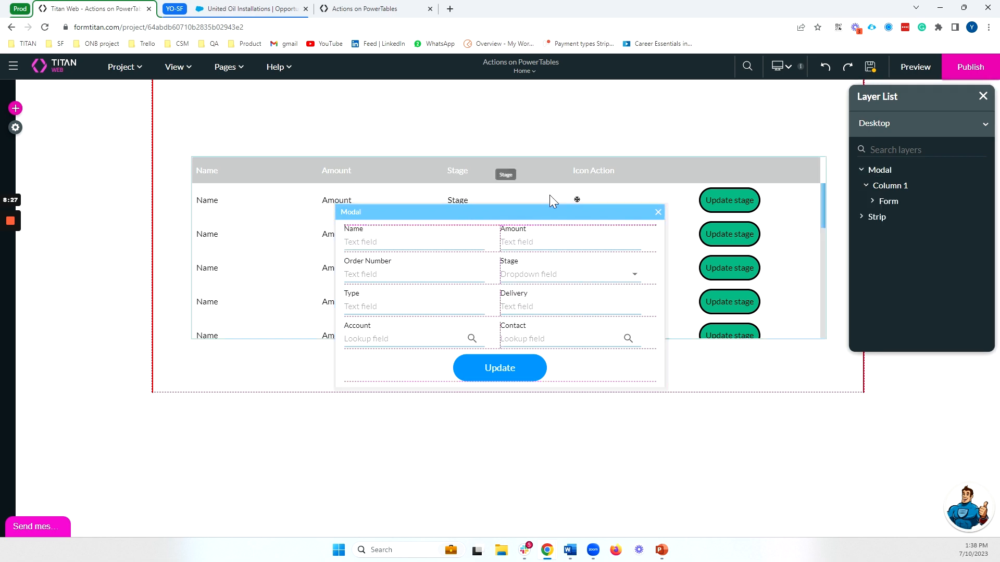
Examine the conditions and mapped fields of the Get More Opp Details pull in the Salesforce integration, and leave without changes.
click(15, 127)
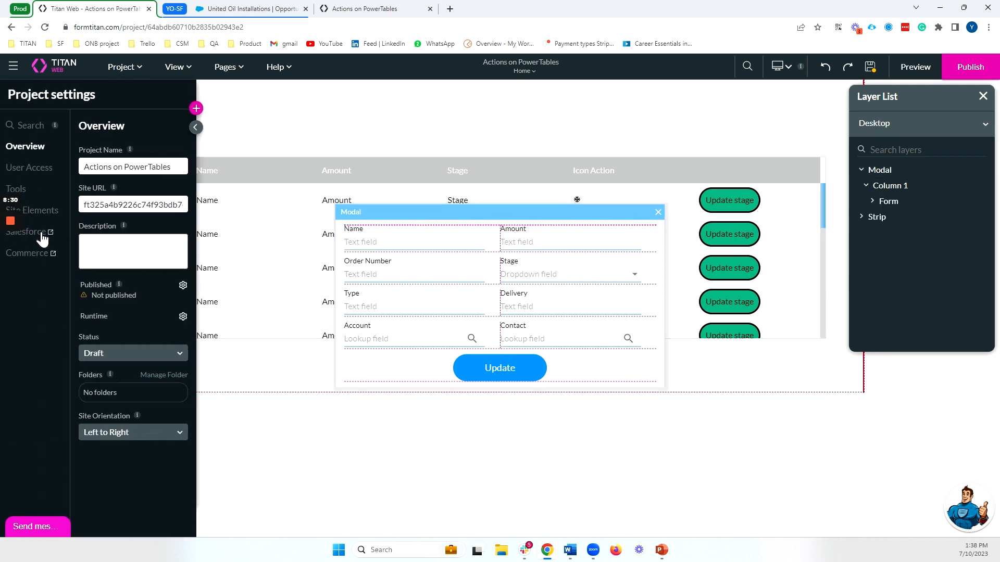
click(42, 234)
click(713, 340)
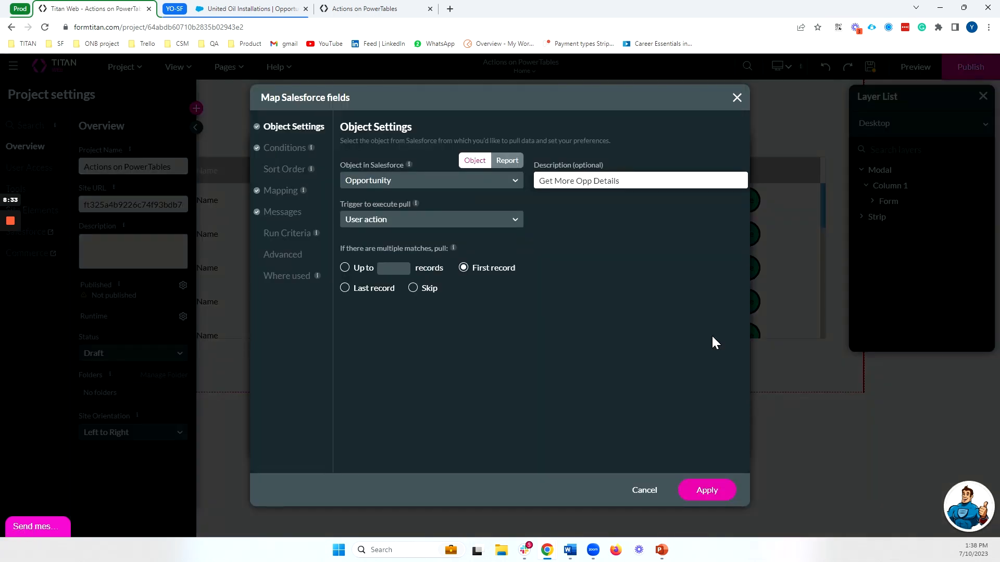
click(281, 150)
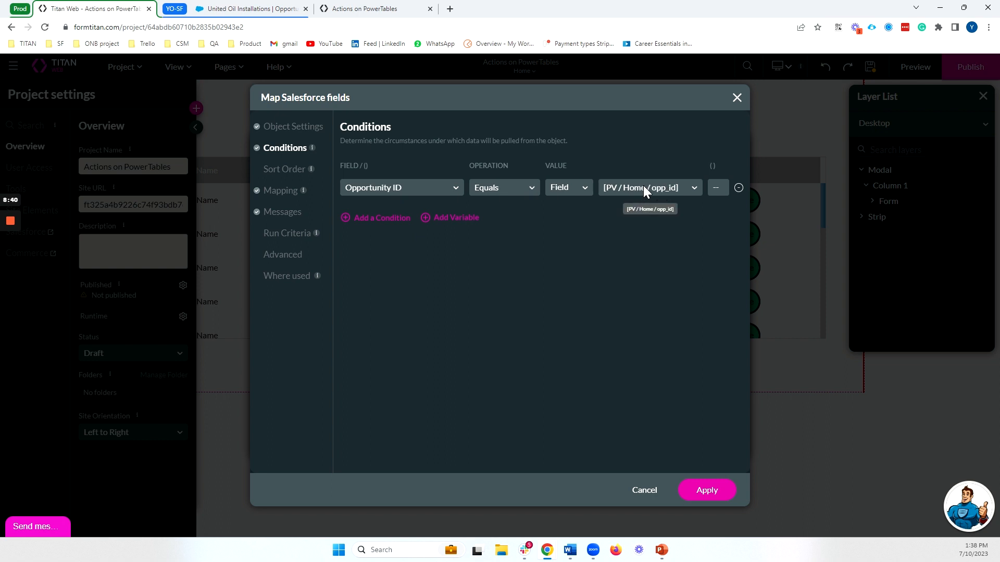
click(282, 193)
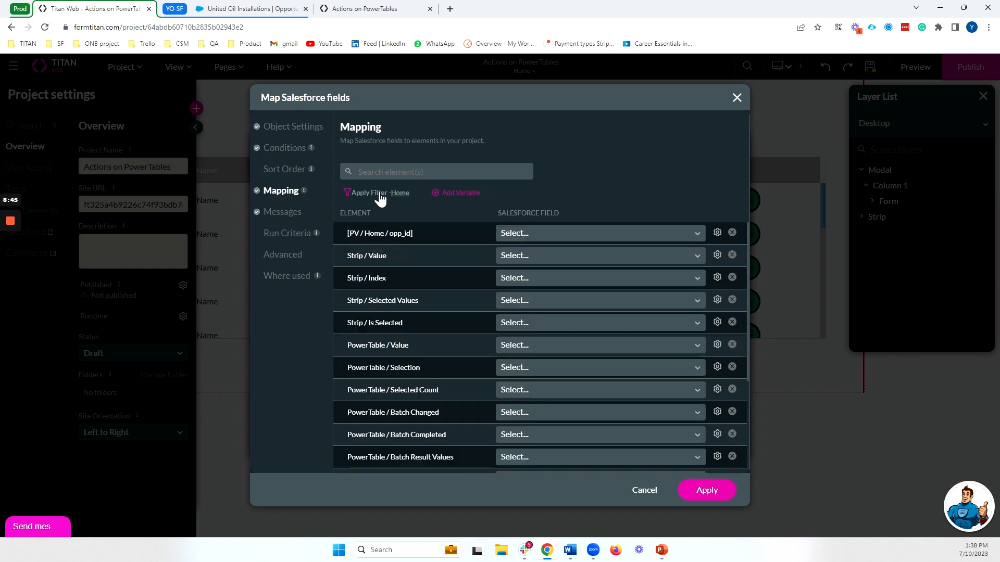
click(371, 193)
click(377, 240)
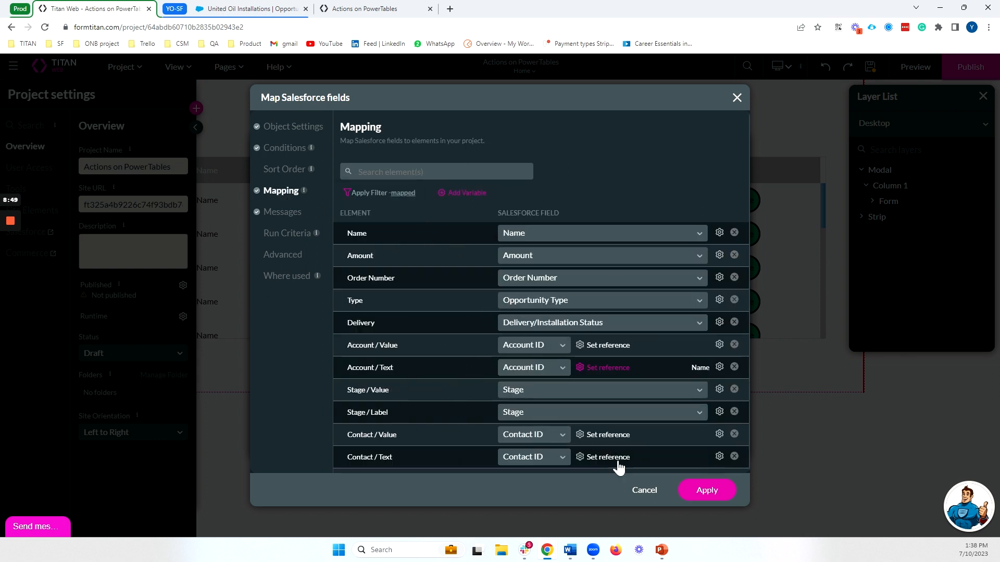
click(644, 489)
click(709, 443)
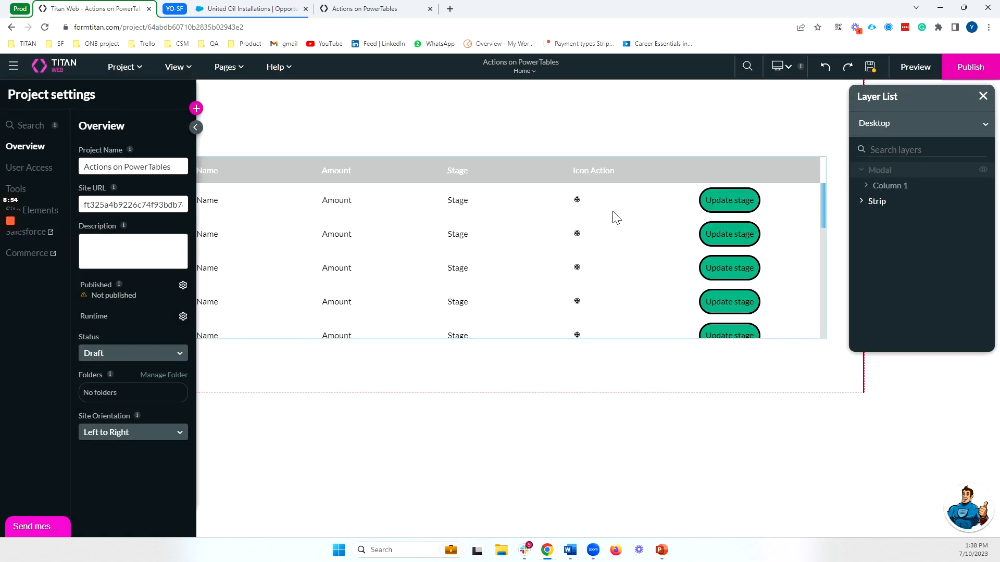
Open the power table's mapping and rename the icon column as See more details.
click(196, 127)
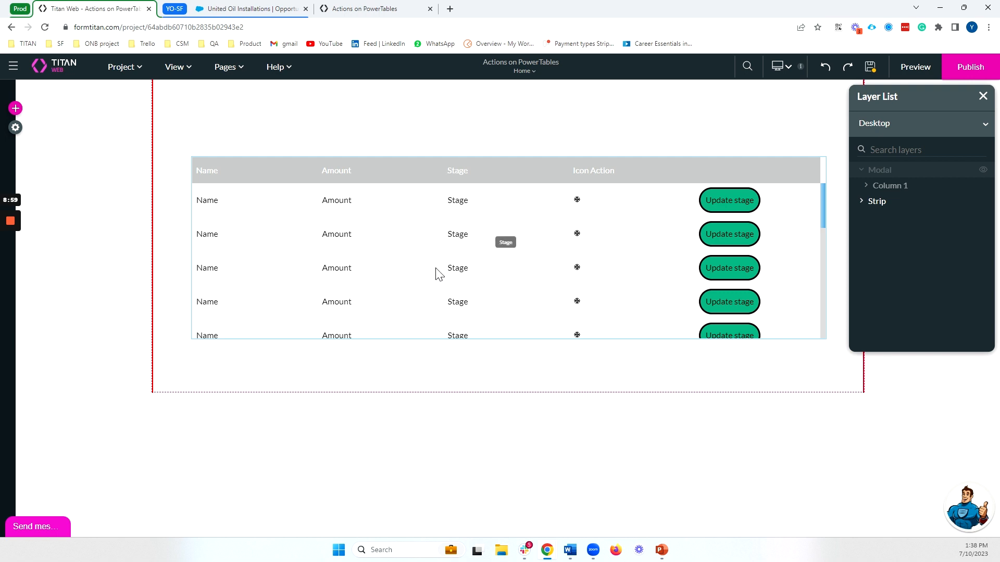
click(548, 272)
click(518, 363)
click(942, 171)
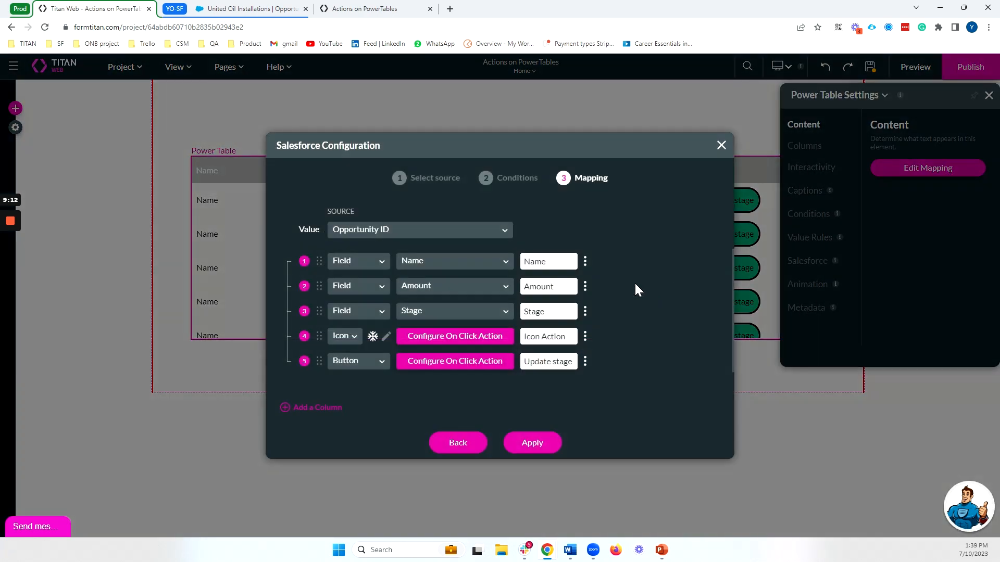
triple_click(550, 336)
text(Se)
text(e more details)
Add an Affected Elements node to the start of the icon column's on-click action flow.
click(465, 339)
click(426, 338)
click(180, 253)
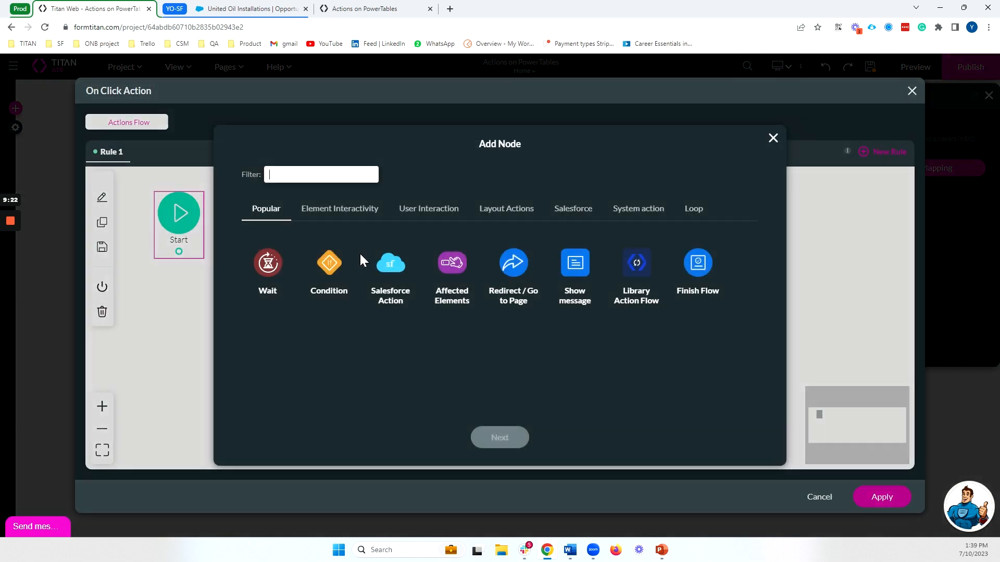
click(449, 266)
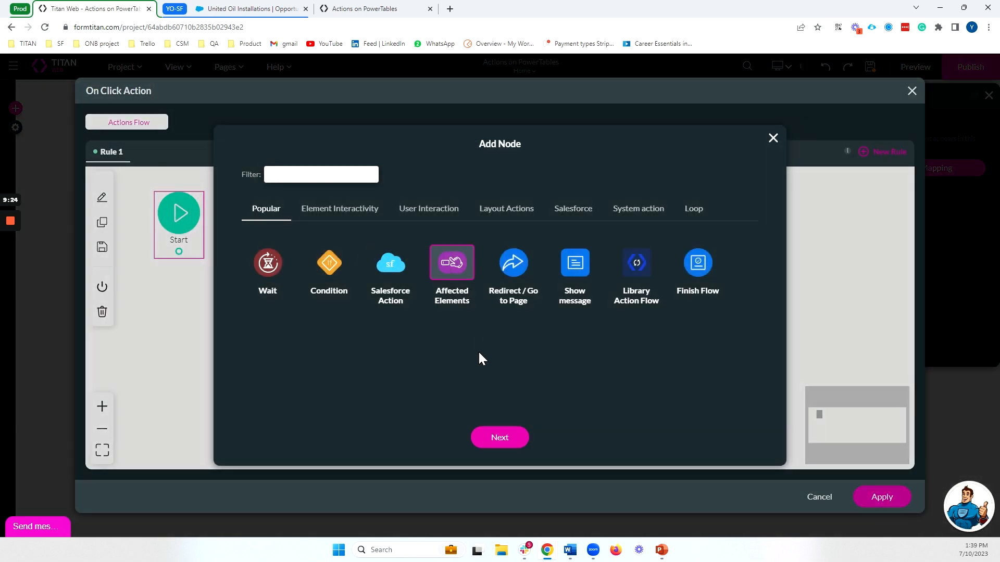
click(500, 438)
Set the opp_id page variable's value from [PowerTable / Value] and insert the node with the tag Set val of row to variable.
scroll(348, 244, down, 5)
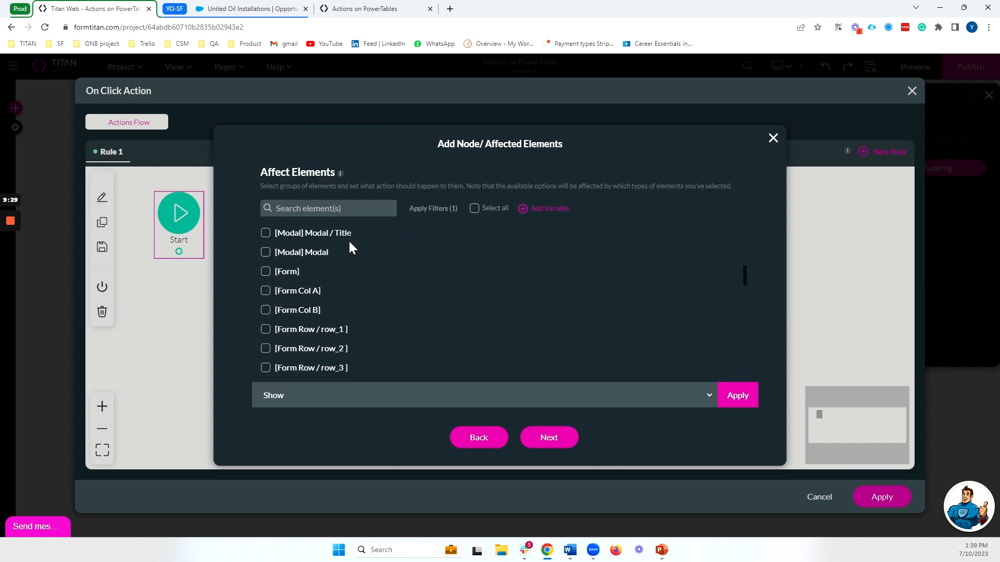
scroll(348, 244, down, 5)
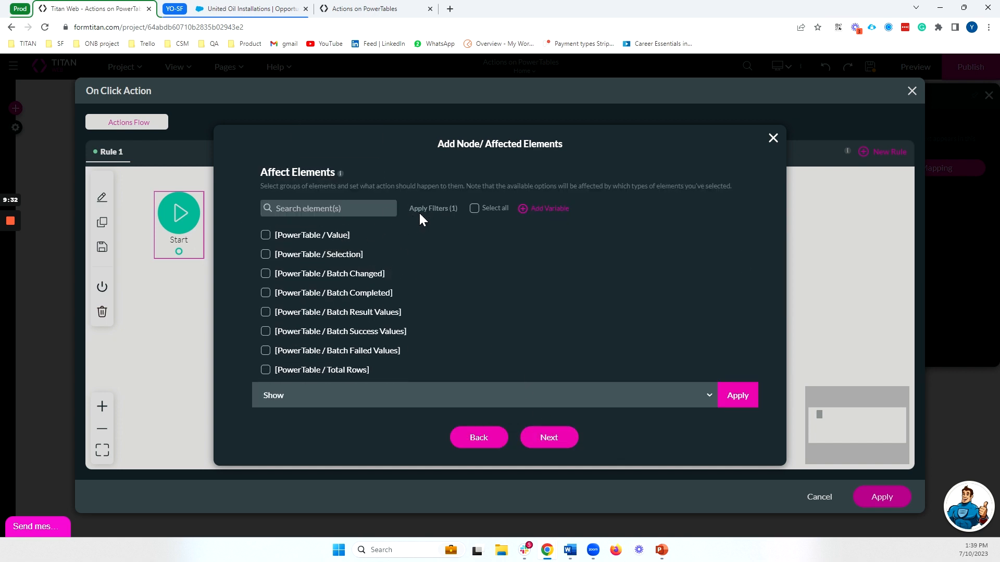
click(346, 208)
text(opp)
click(325, 238)
click(345, 392)
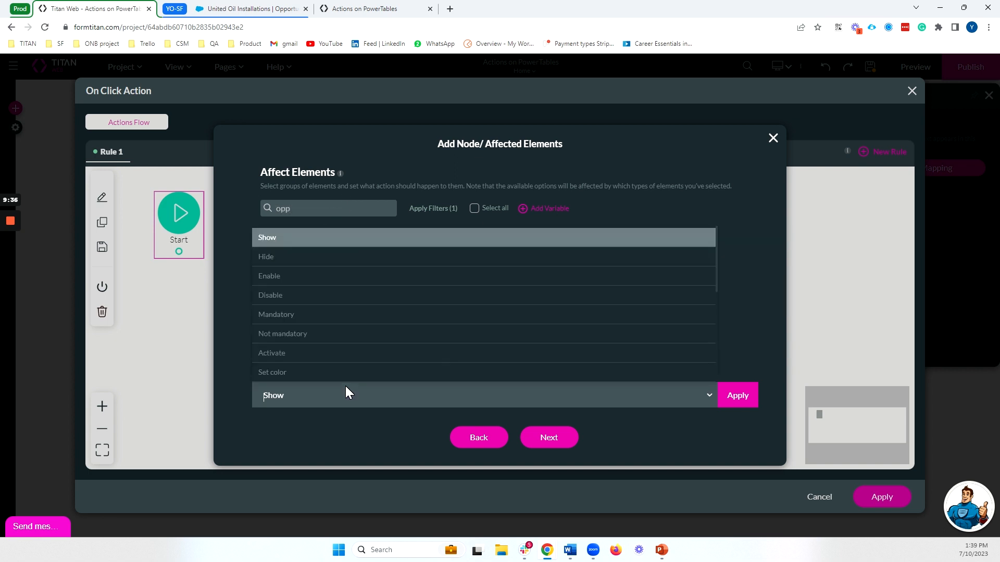
text(set va)
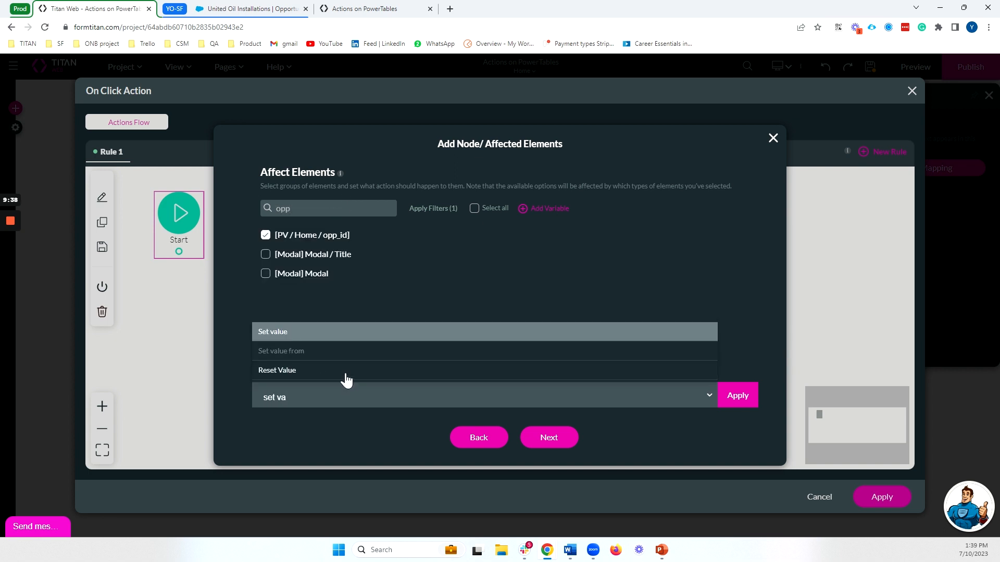
key(Down)
key(Return)
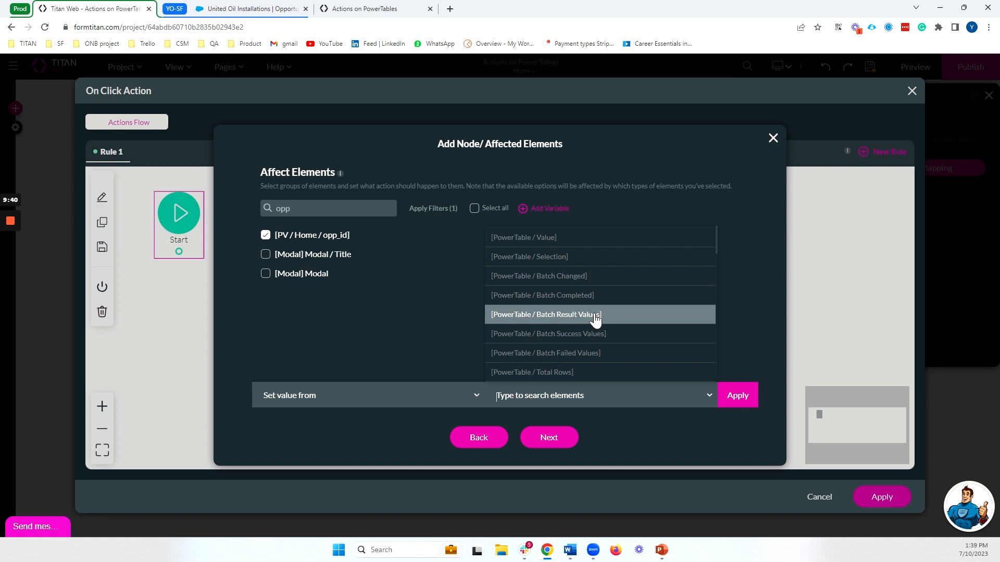
click(563, 246)
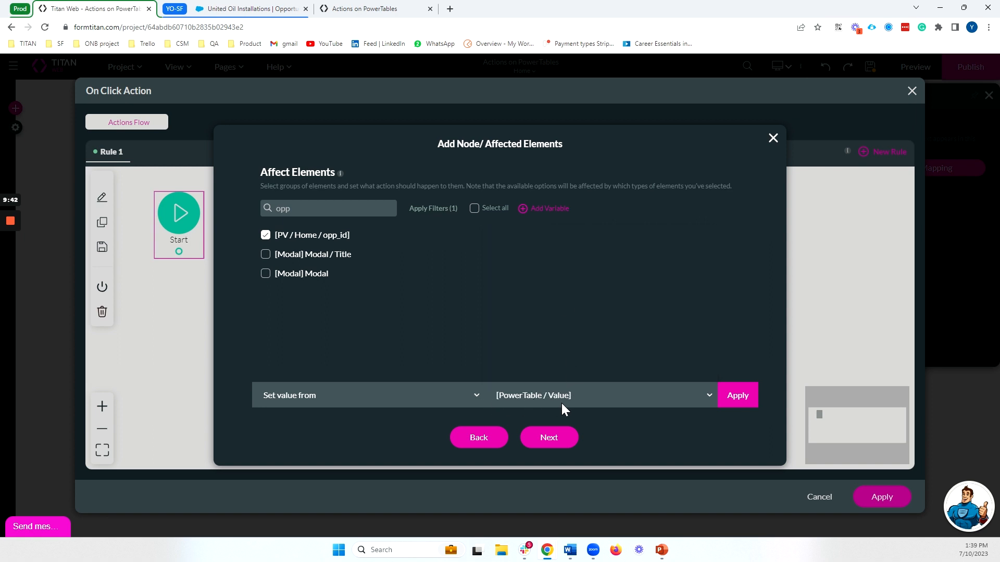
click(735, 402)
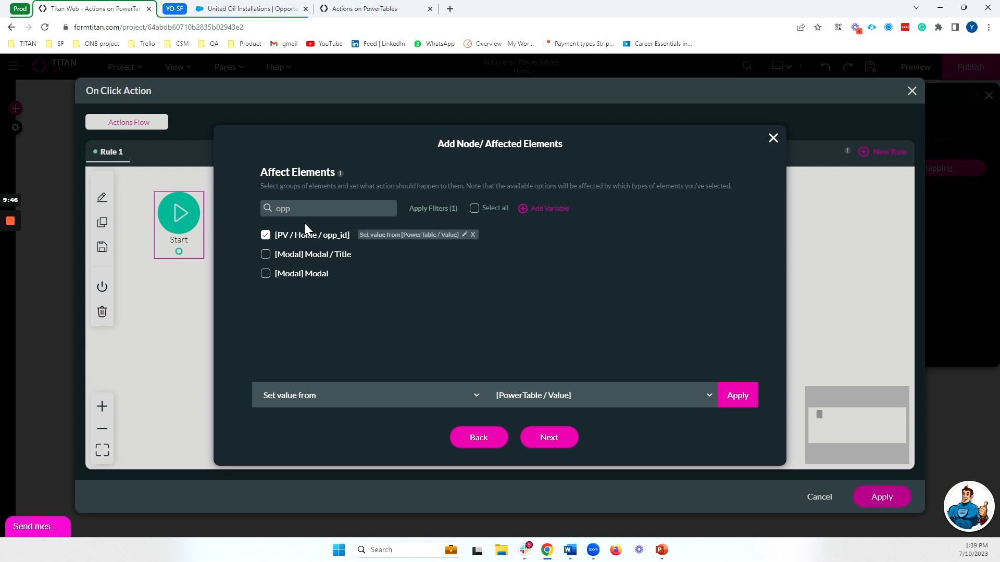
click(552, 441)
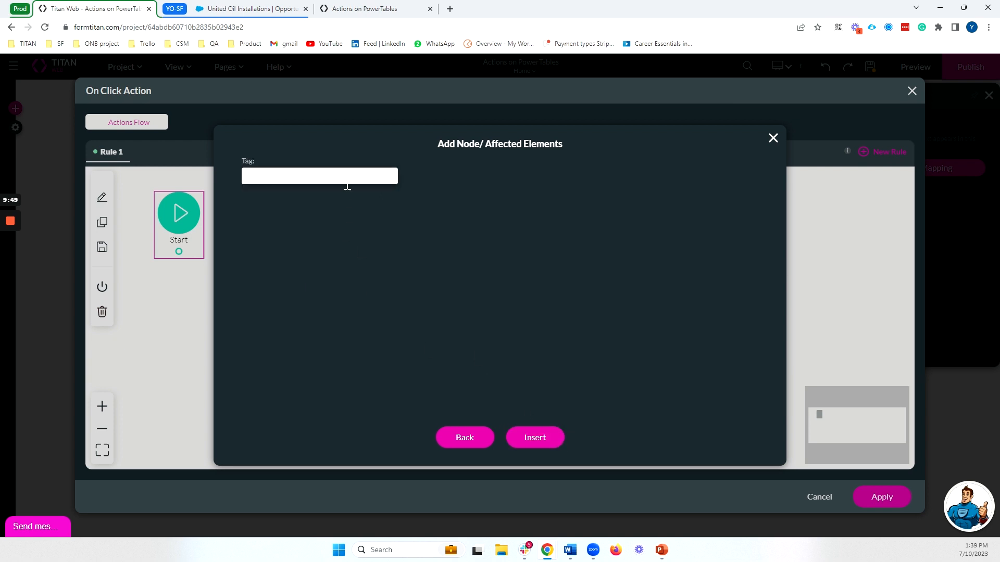
click(534, 437)
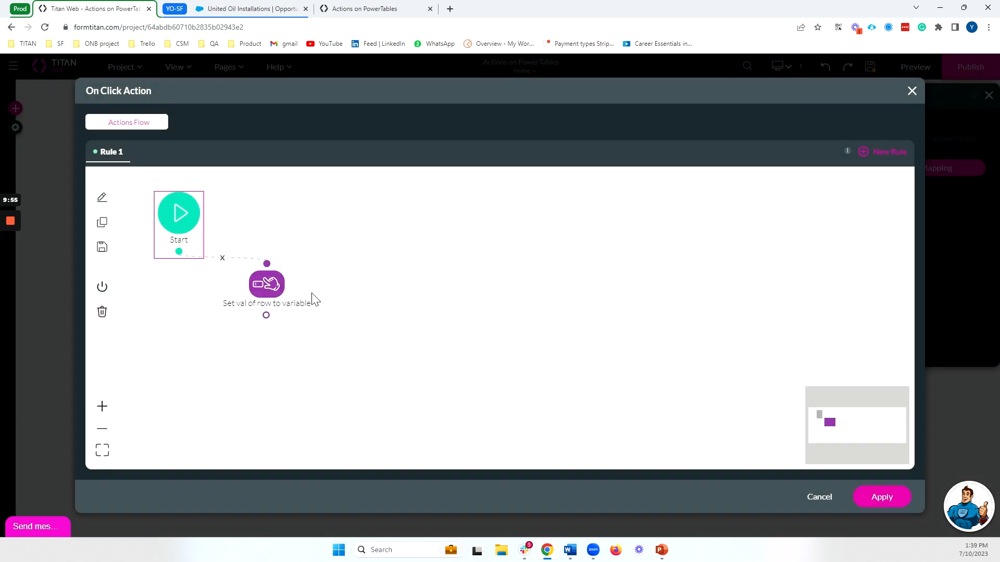
Add a Salesforce Action node after it that runs Get More Opp Details, tagged populate more details modal.
click(275, 314)
click(503, 438)
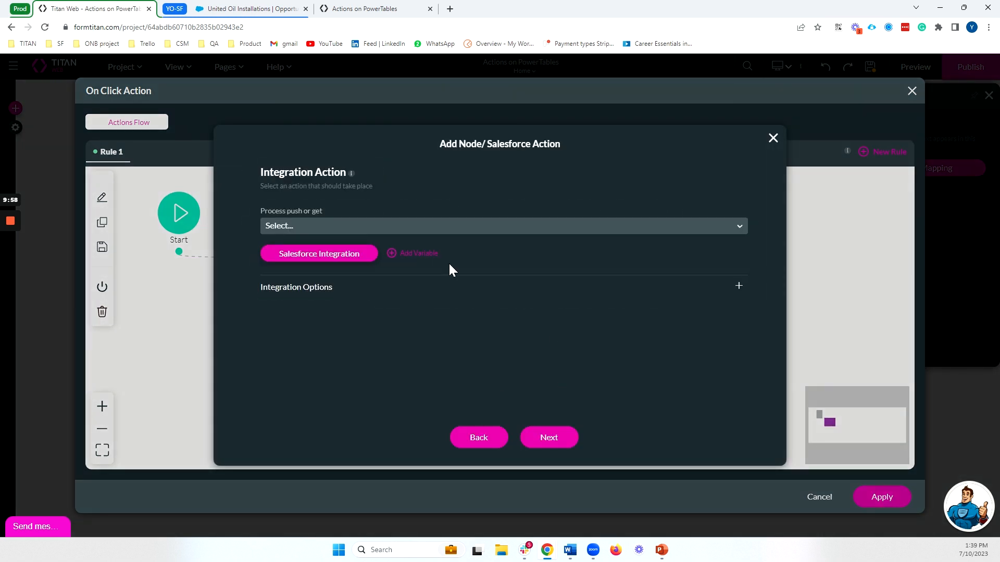
click(422, 228)
click(367, 309)
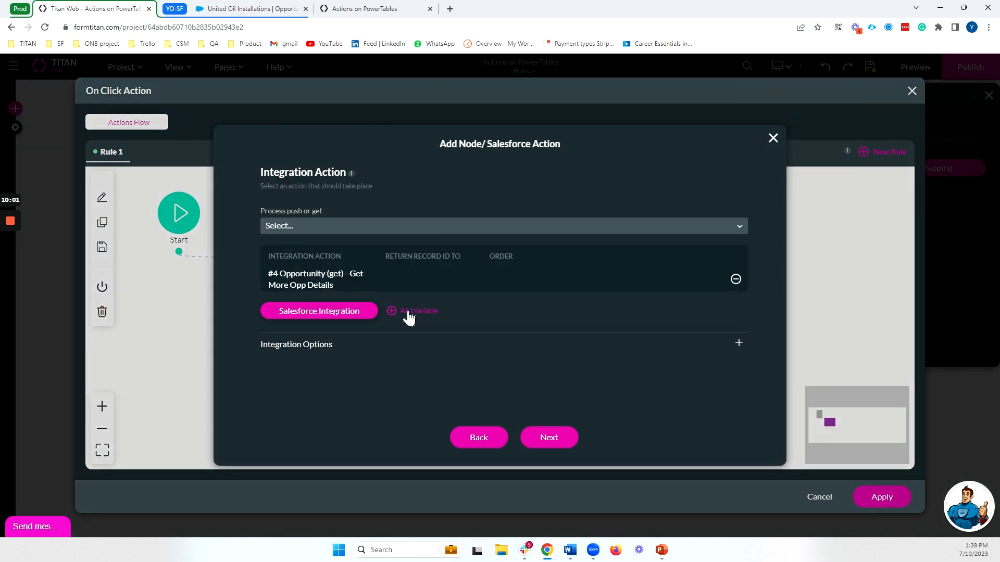
click(548, 437)
text(populate more detai)
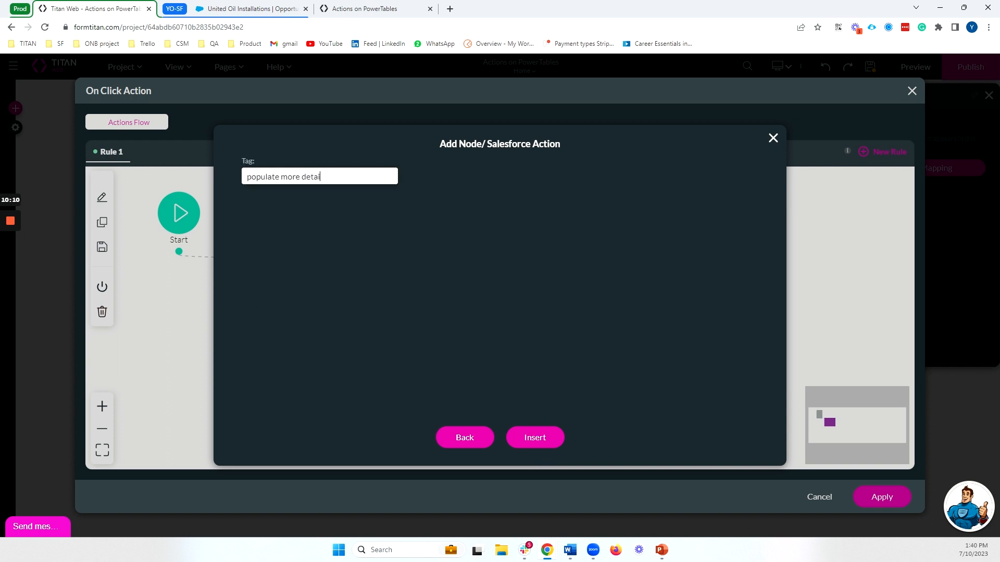
text(ls modal)
click(552, 439)
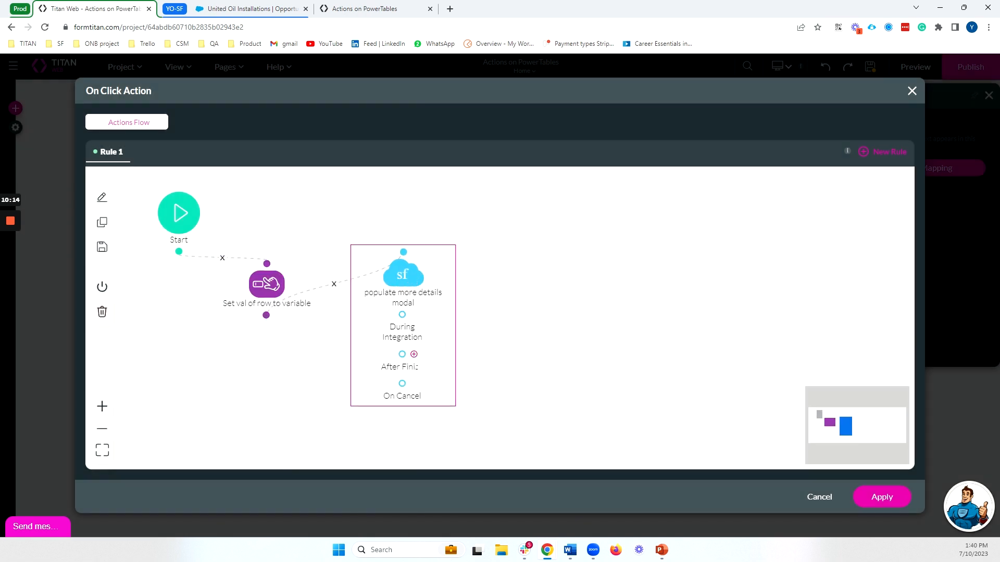
Add a Drawer/Modal node to the Salesforce node's After Finish branch, with the Modal option enabled and set to show Modal.
click(414, 354)
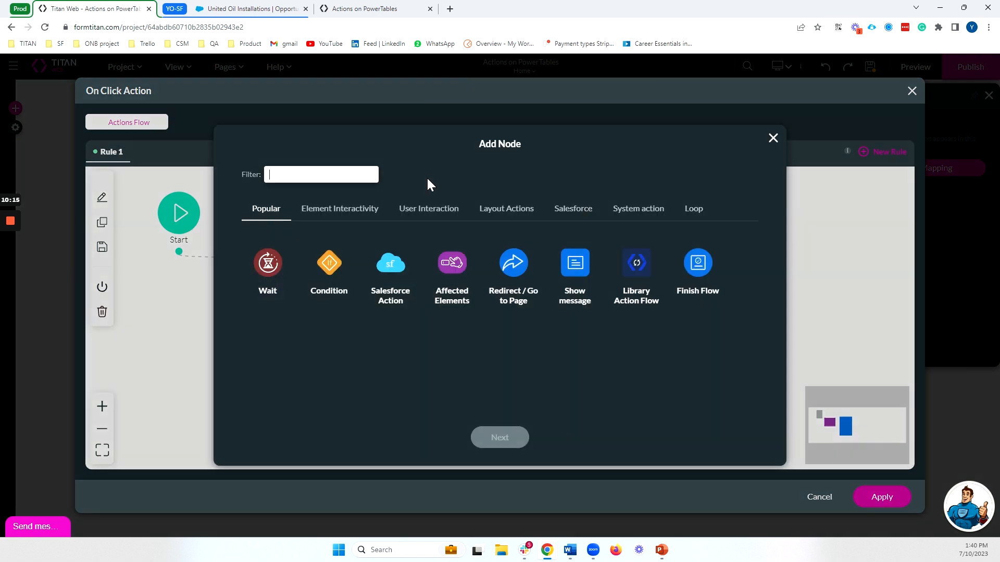
click(350, 177)
text(modal)
click(330, 262)
click(500, 437)
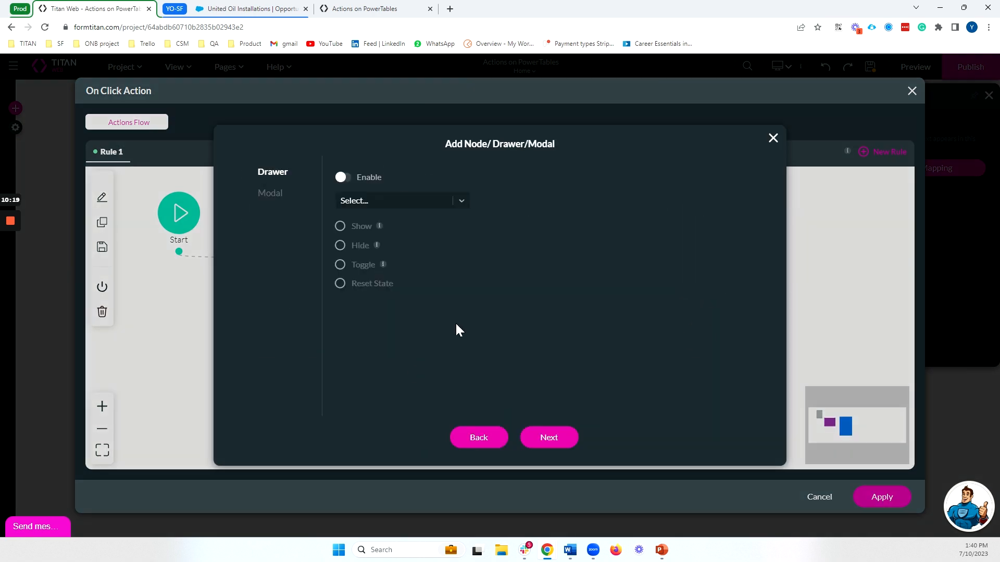
click(307, 191)
click(342, 177)
click(379, 201)
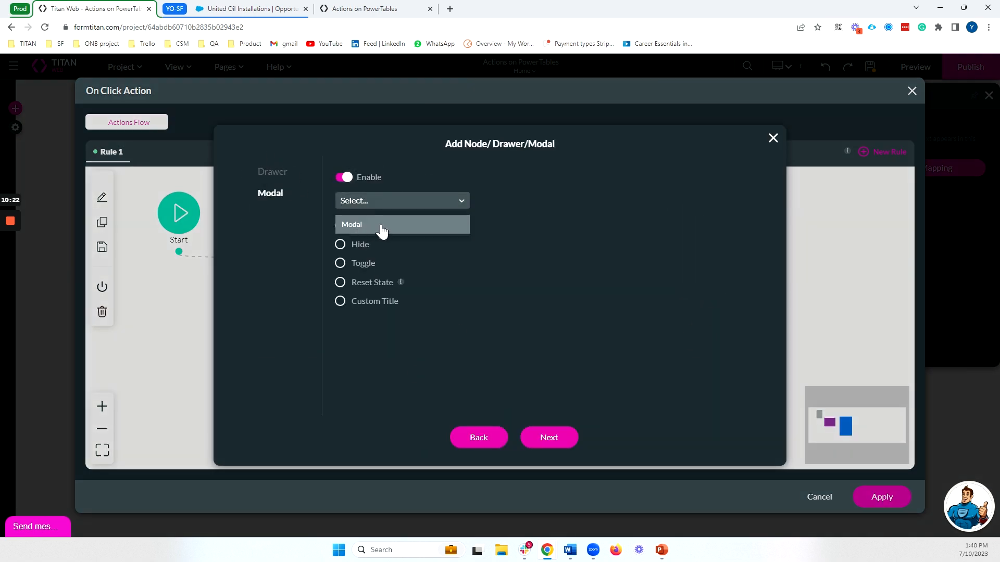
click(364, 229)
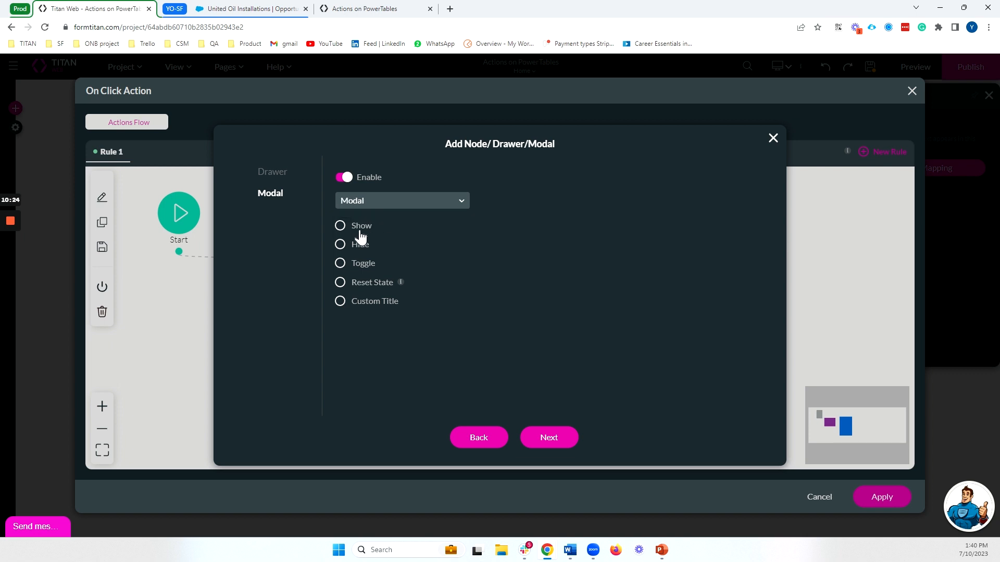
Tag the modal node as Open Details modal and insert it into the flow.
click(550, 437)
click(326, 170)
text(Open Details modal)
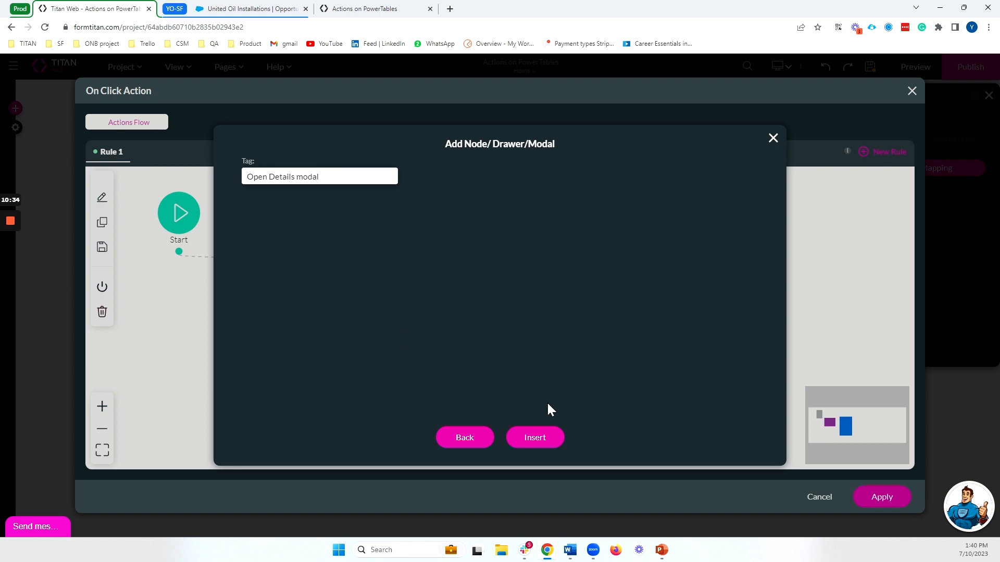
click(544, 437)
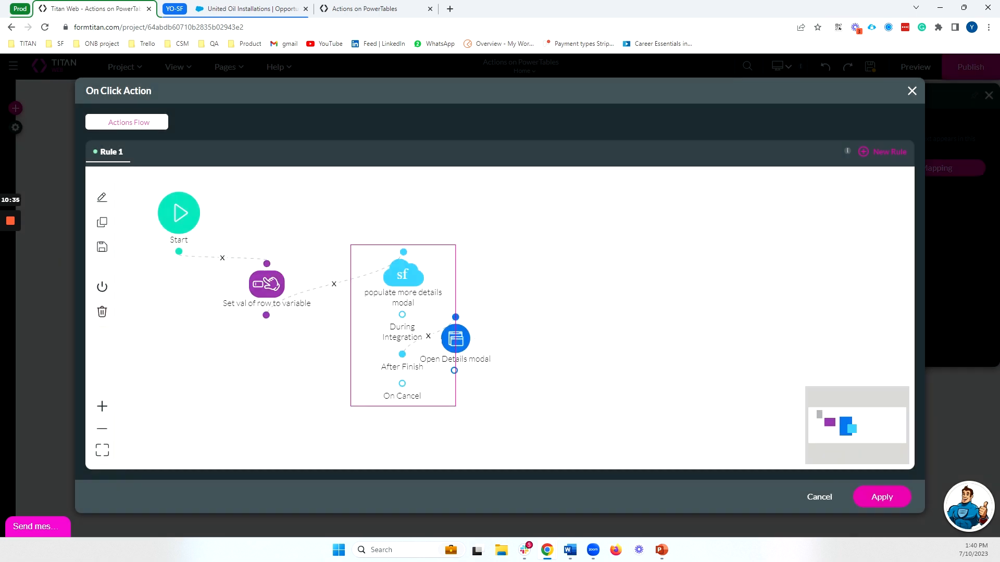
Move the Open Details modal node clear of the Salesforce node, and apply the action flow and the table mapping.
drag(455, 339, 558, 297)
click(880, 497)
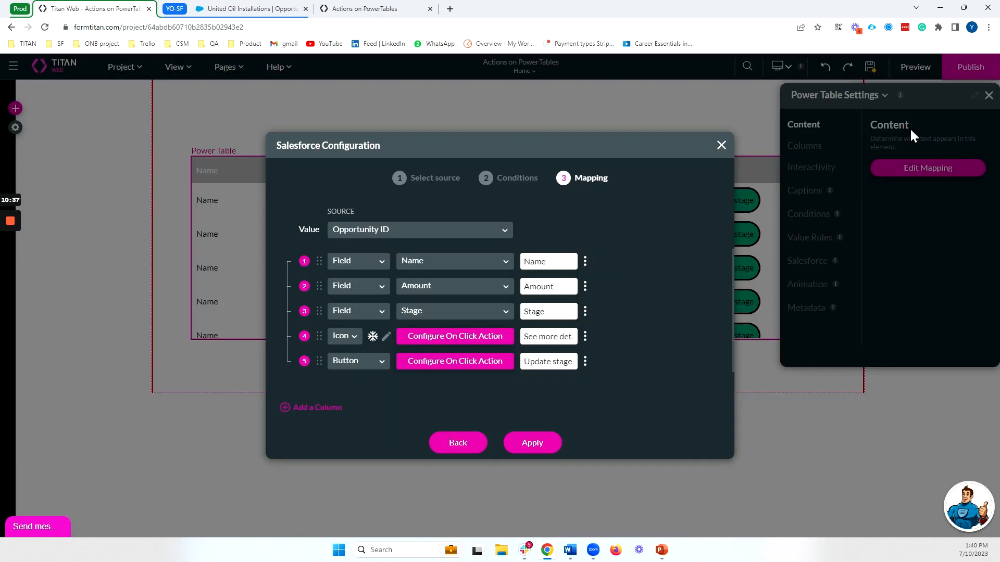
click(538, 433)
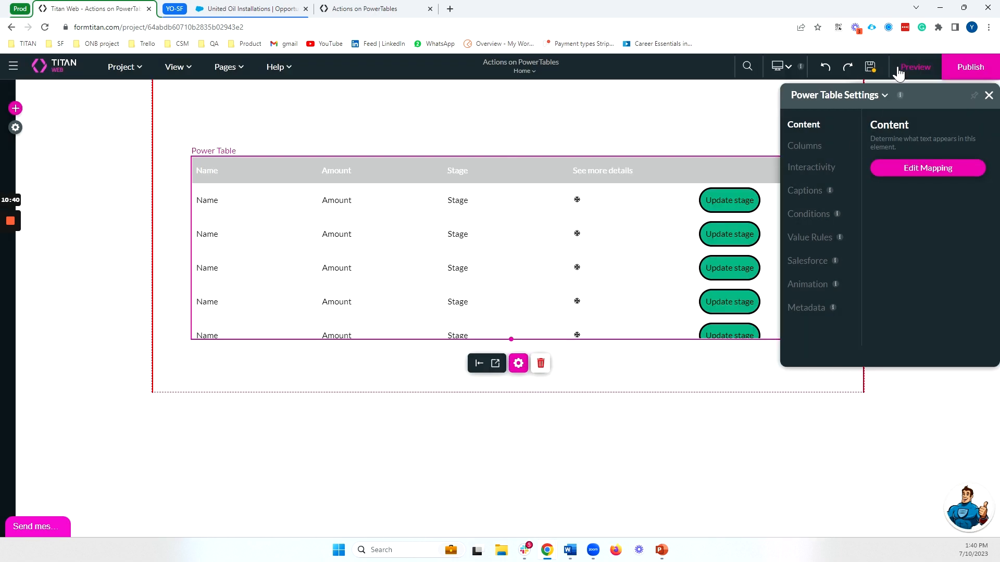
Reopen the power table's mapping and search the icon column's icon library for deta.
click(909, 169)
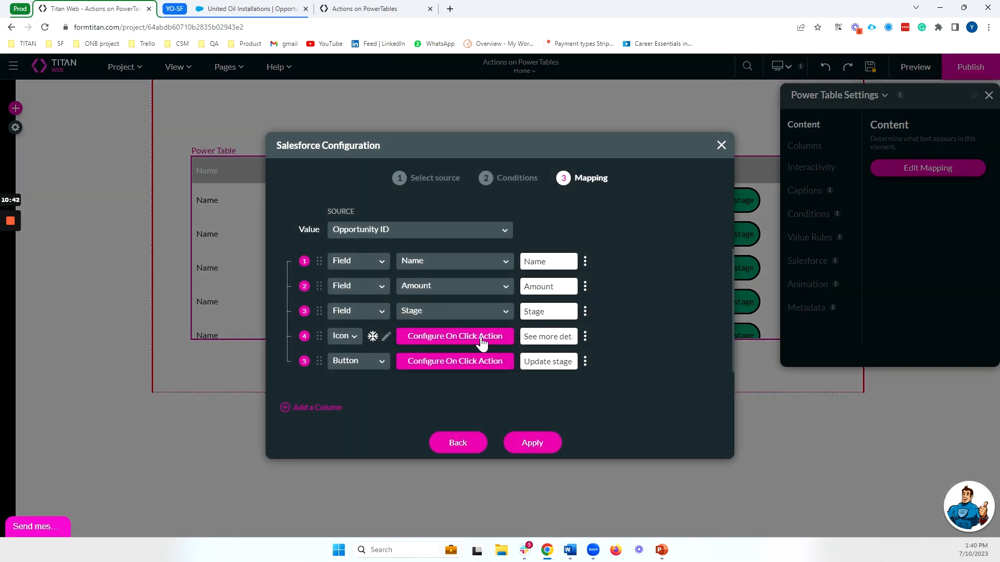
click(388, 343)
click(658, 221)
text(deta)
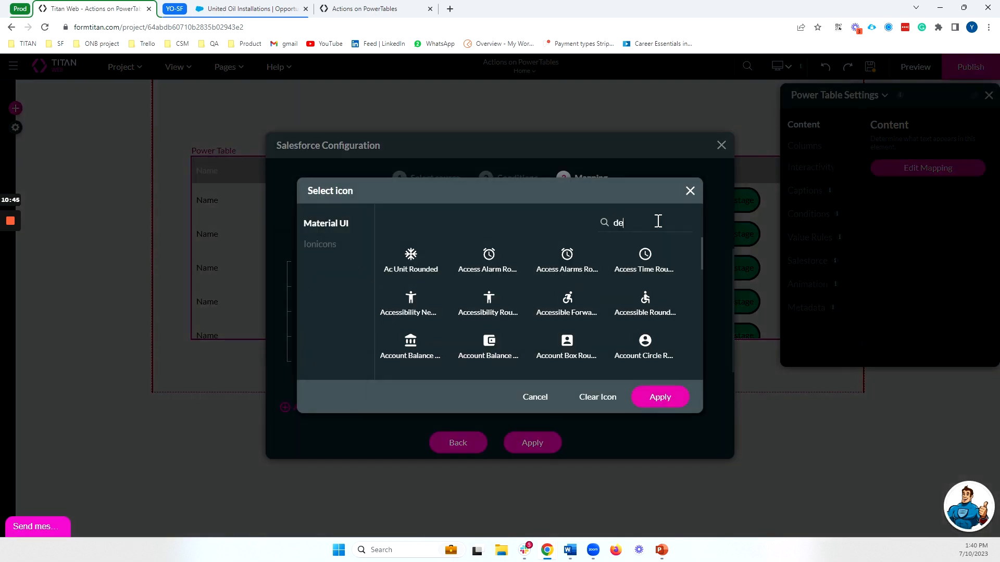
Search the icon library for pen and write, and browse the icons for a suitable one.
key(BackSpace)
key(BackSpace)
key(BackSpace)
key(BackSpace)
text(pen)
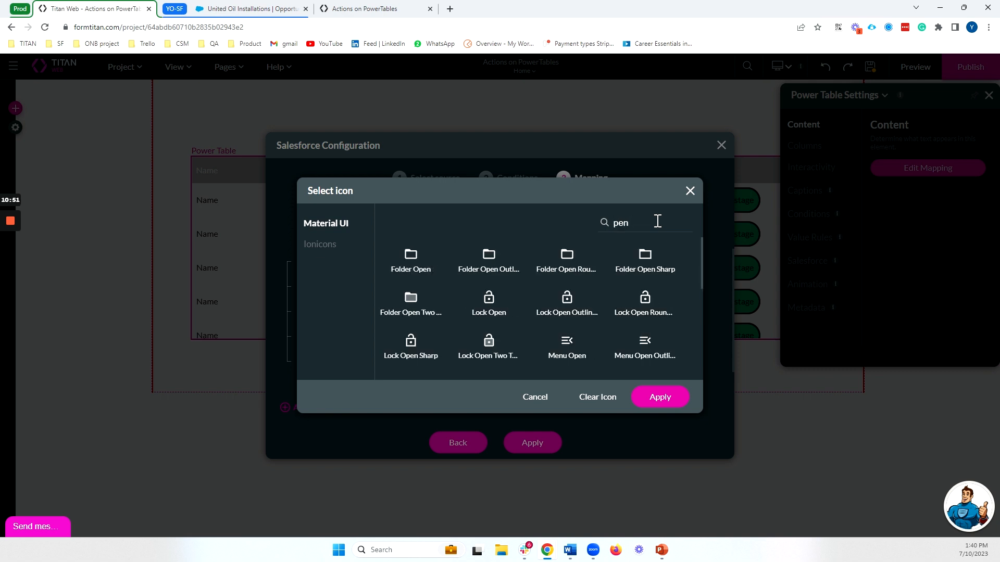
scroll(647, 286, down, 3)
scroll(643, 268, up, 3)
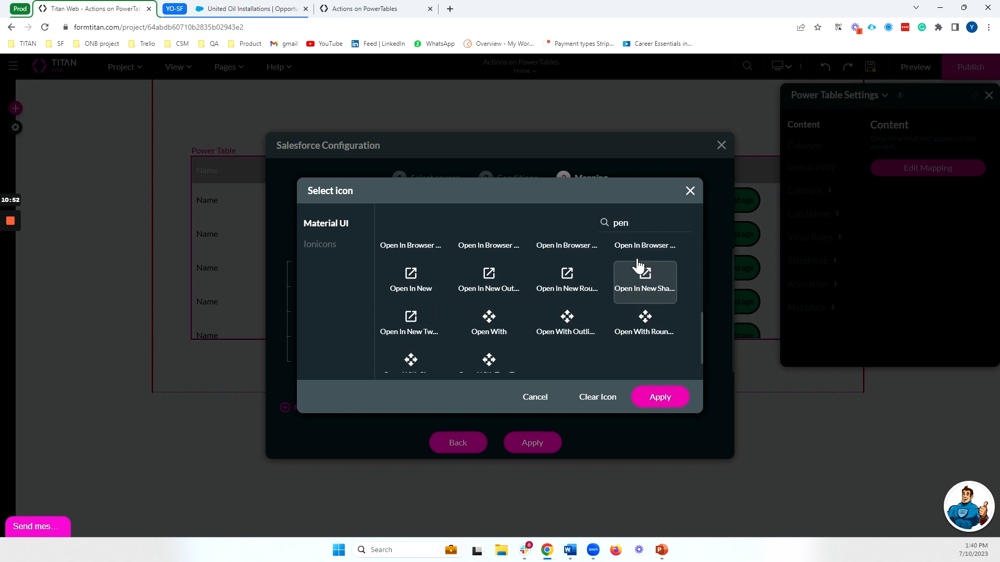
key(BackSpace)
key(BackSpace)
key(BackSpace)
text(write)
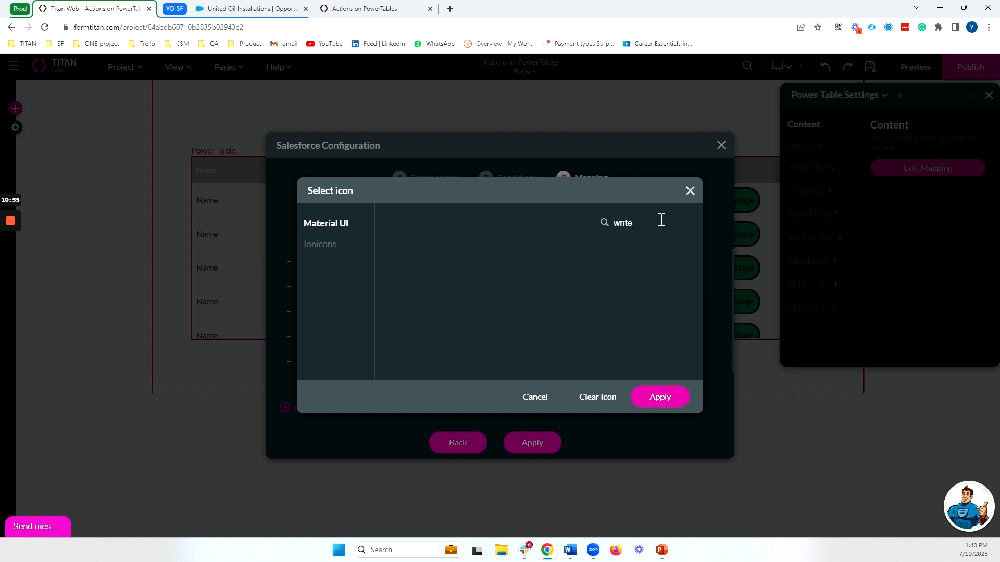
key(BackSpace)
key(BackSpace)
key(BackSpace)
key(BackSpace)
scroll(624, 298, down, 12)
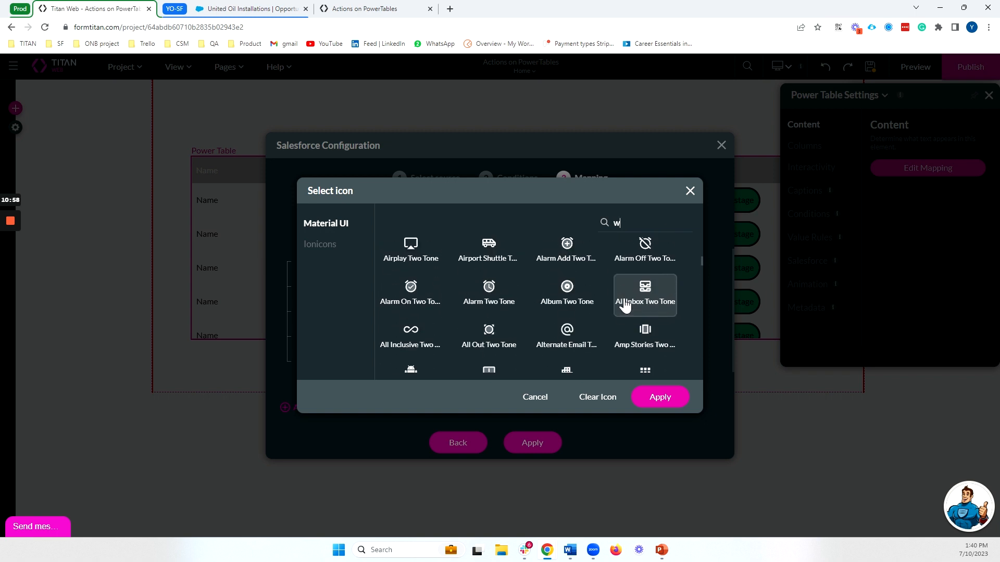
scroll(617, 297, down, 6)
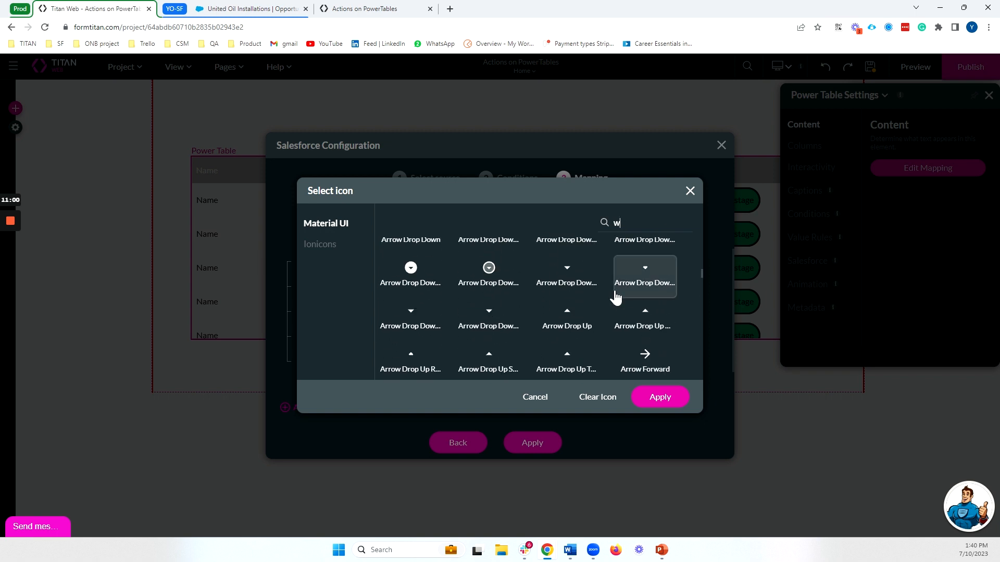
scroll(615, 296, down, 8)
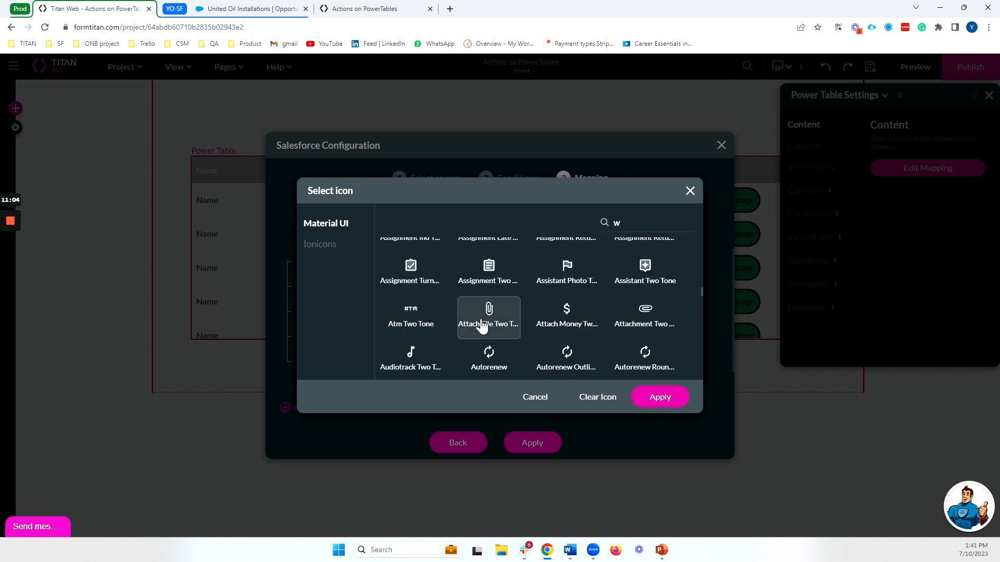
Find the Details icon with the search term deta, assign it to the icon column and apply the mapping.
key(BackSpace)
text(deta)
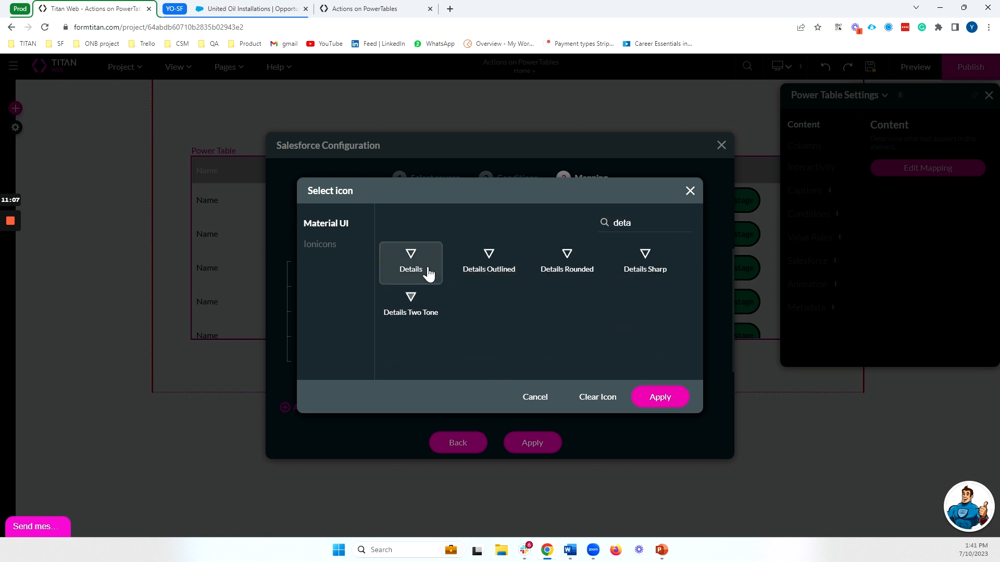
click(425, 271)
click(667, 402)
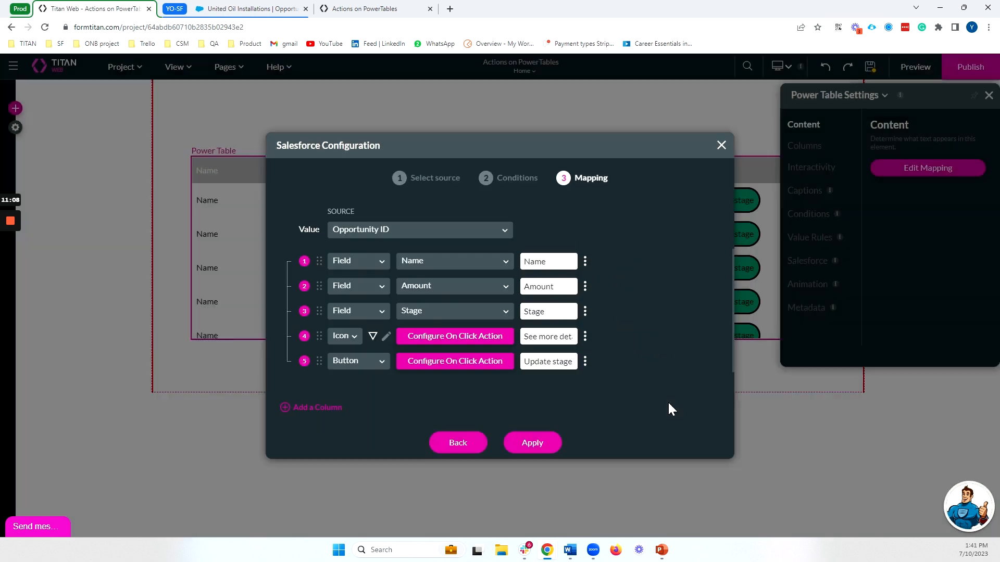
click(539, 451)
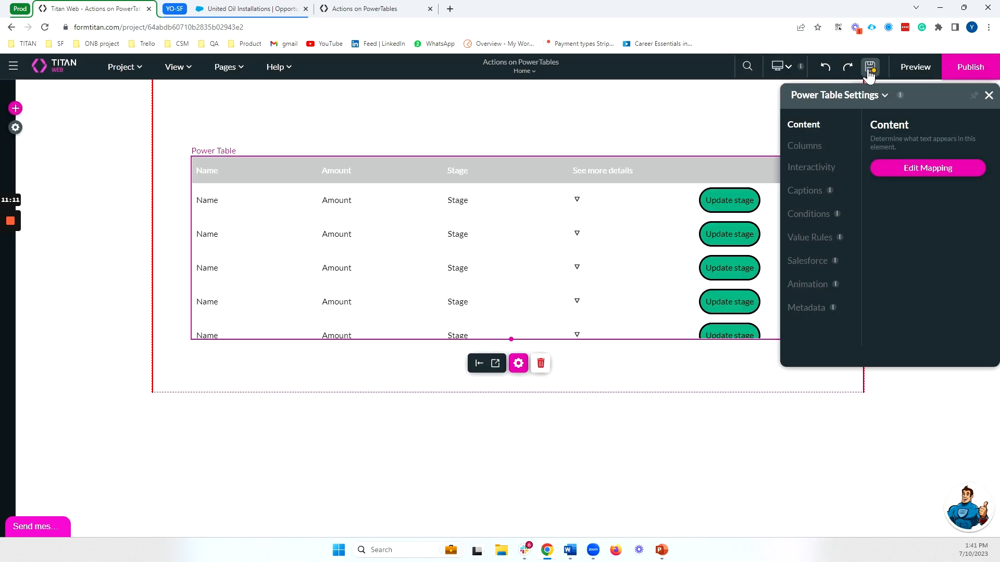
Preview the refreshed page and open the more-details modal of the United Oil SLA row to examine its fields.
click(916, 68)
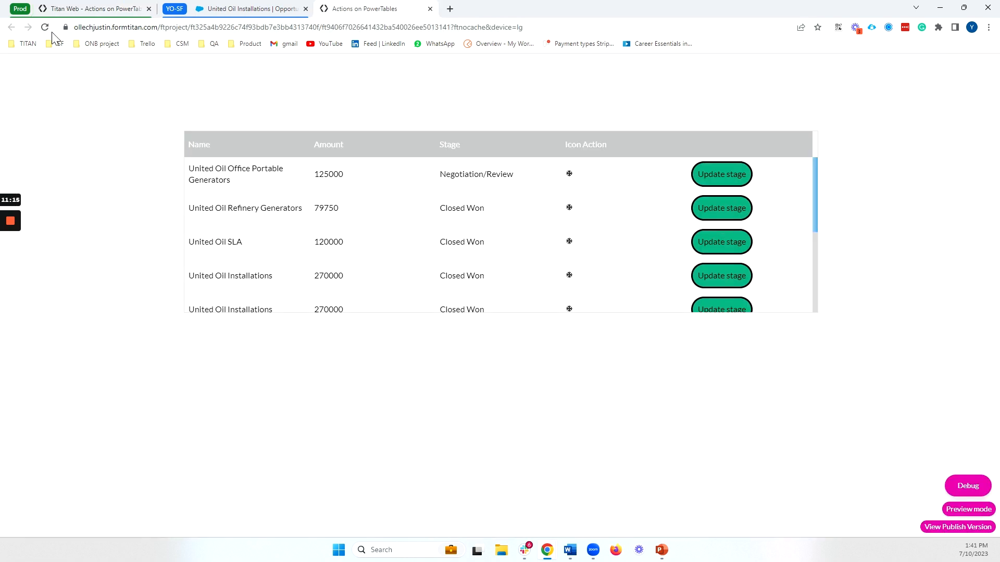
click(44, 27)
click(569, 242)
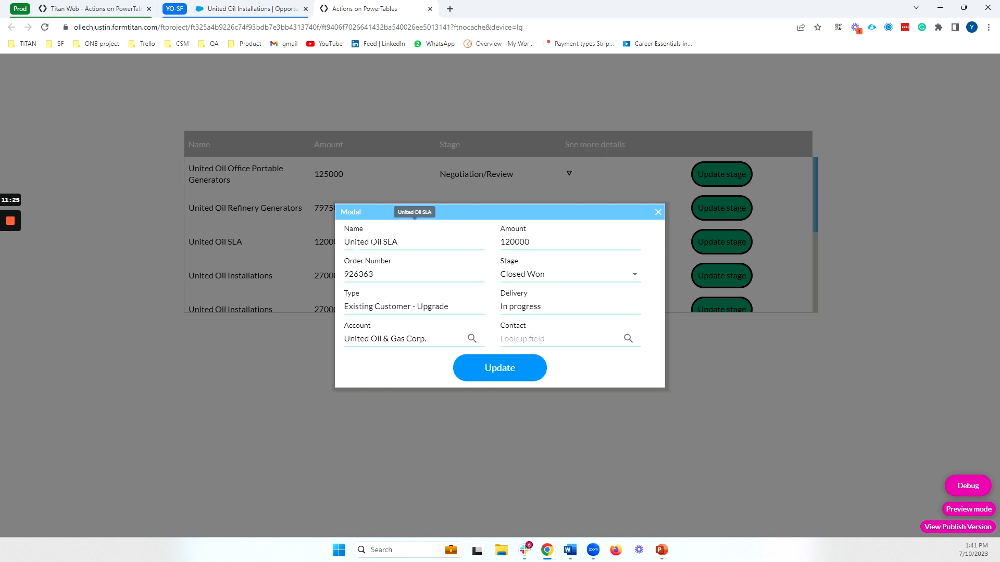
drag(397, 242, 349, 243)
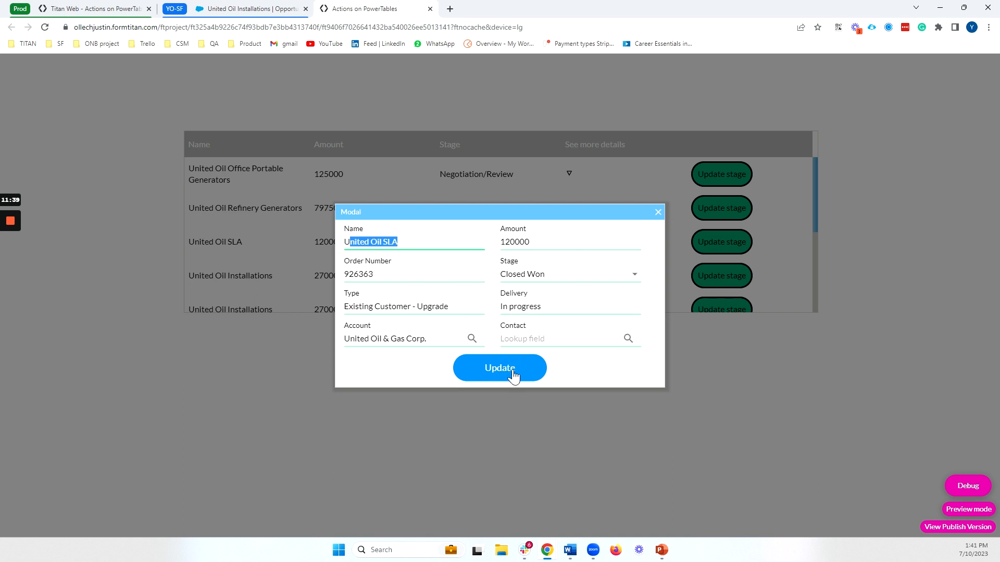
click(438, 374)
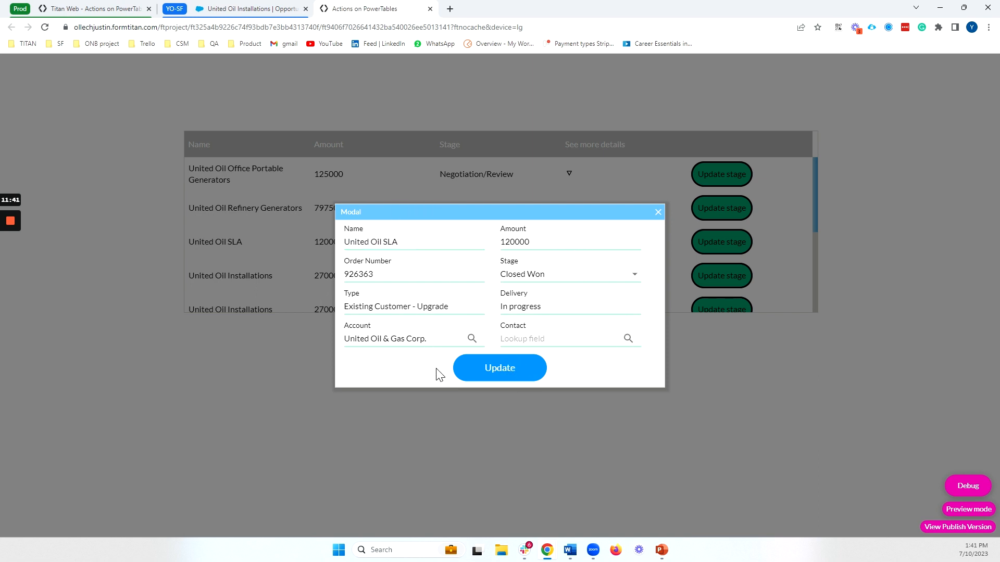